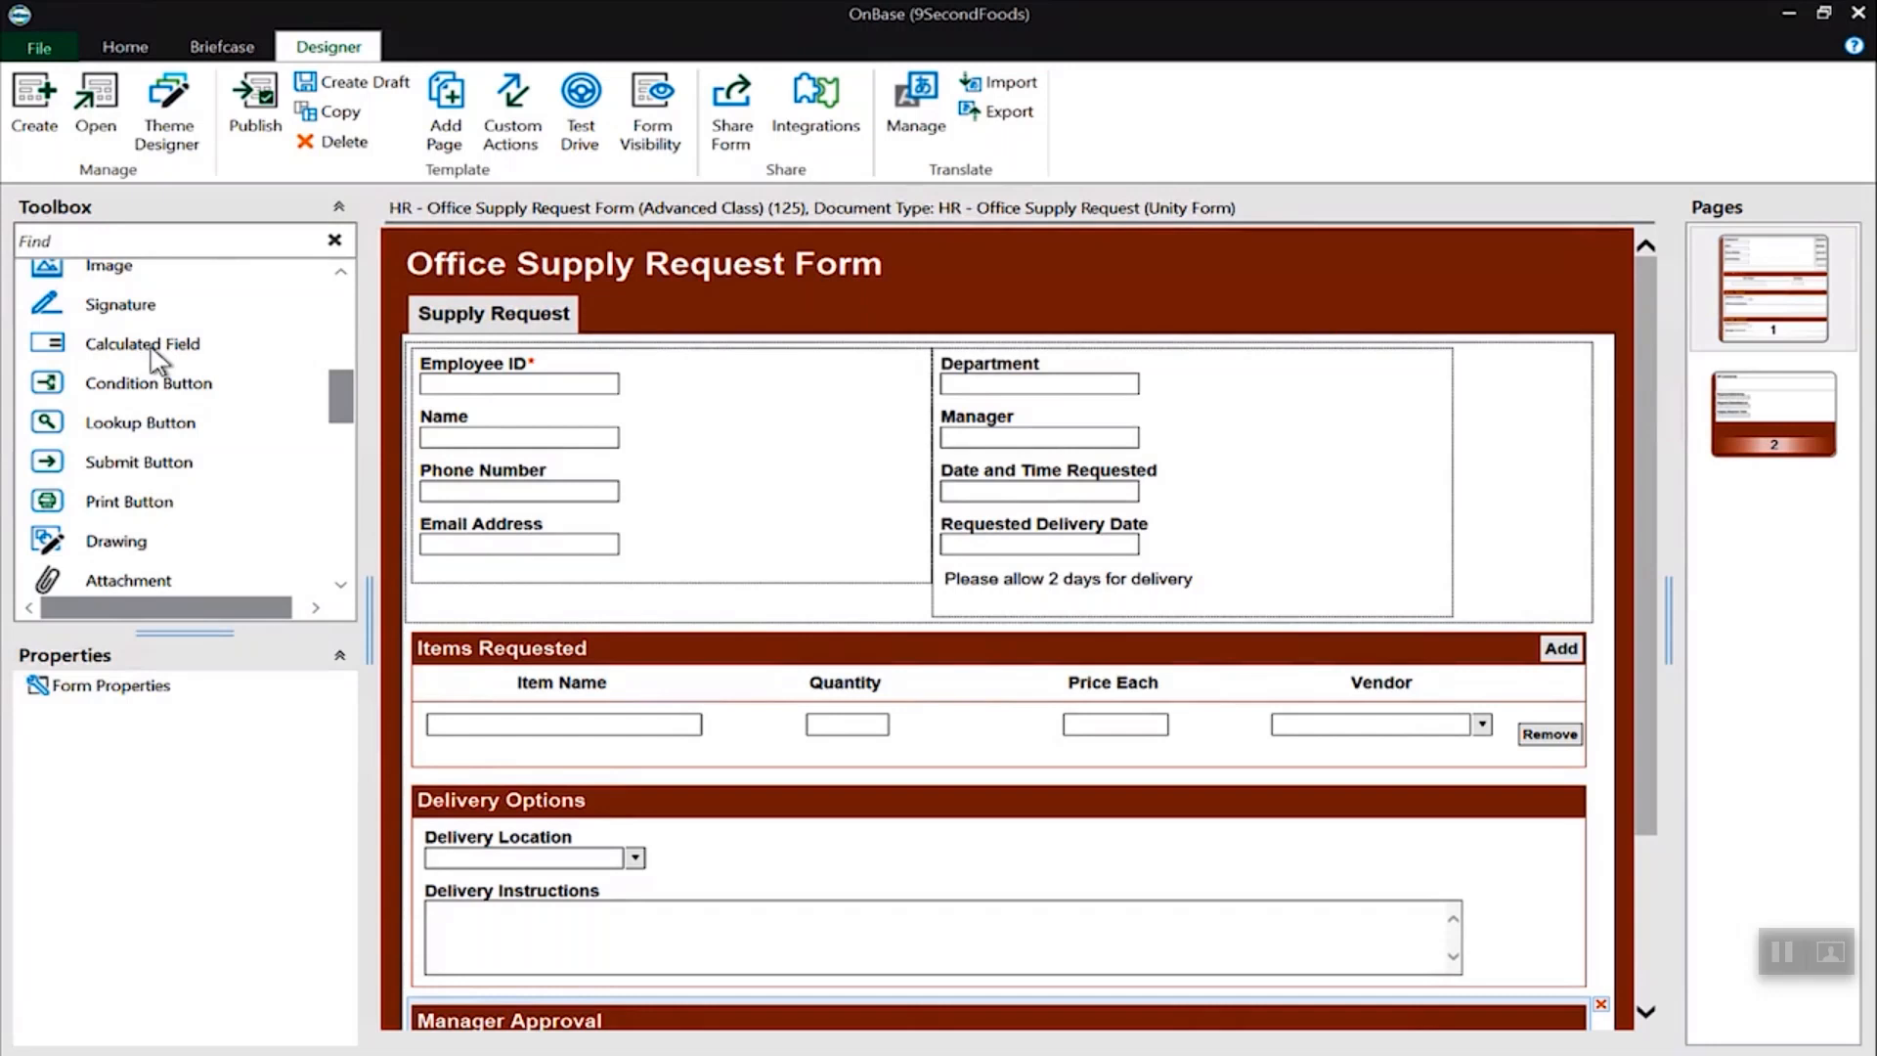
- Add a calculated field column to the Items Requested table with ID SubTotal and label Sub Total
{"action": "left_click_drag", "start_coordinate": [154, 352], "coordinate": [1516, 839]}
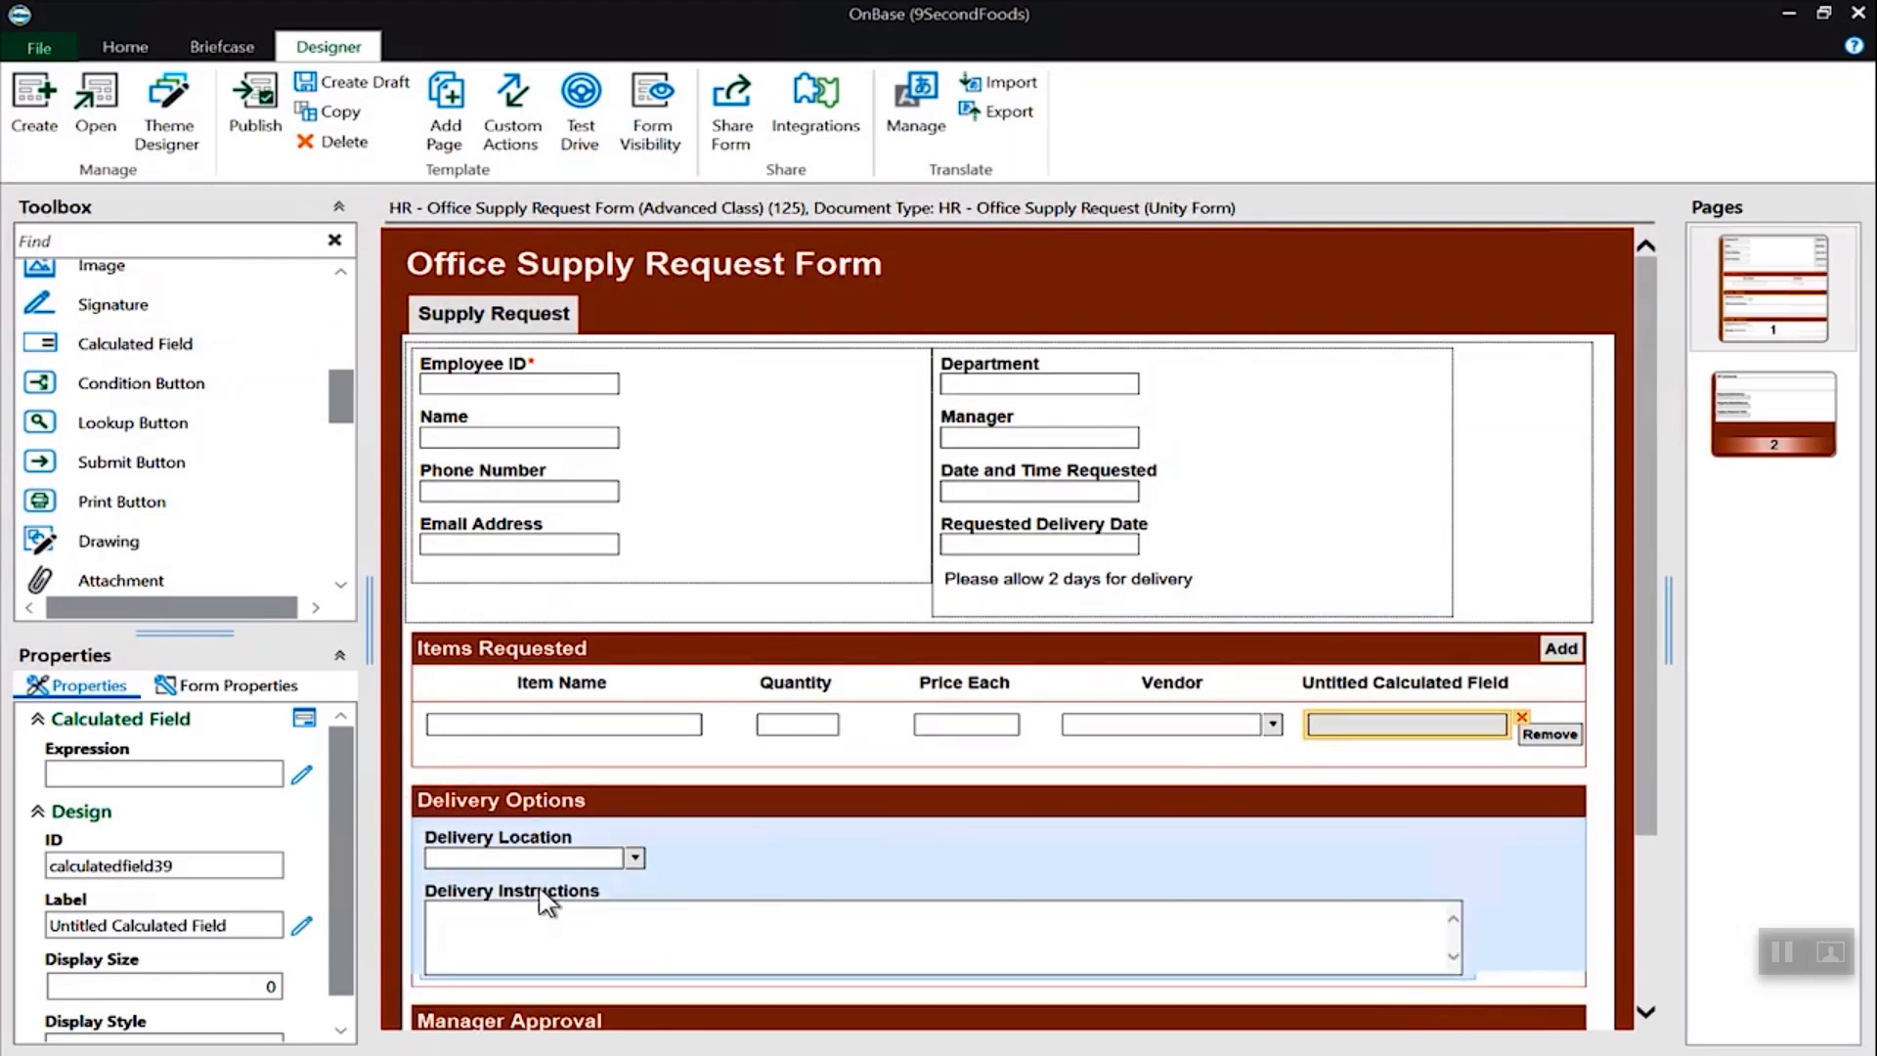
{"action": "double_click", "coordinate": [166, 865]}
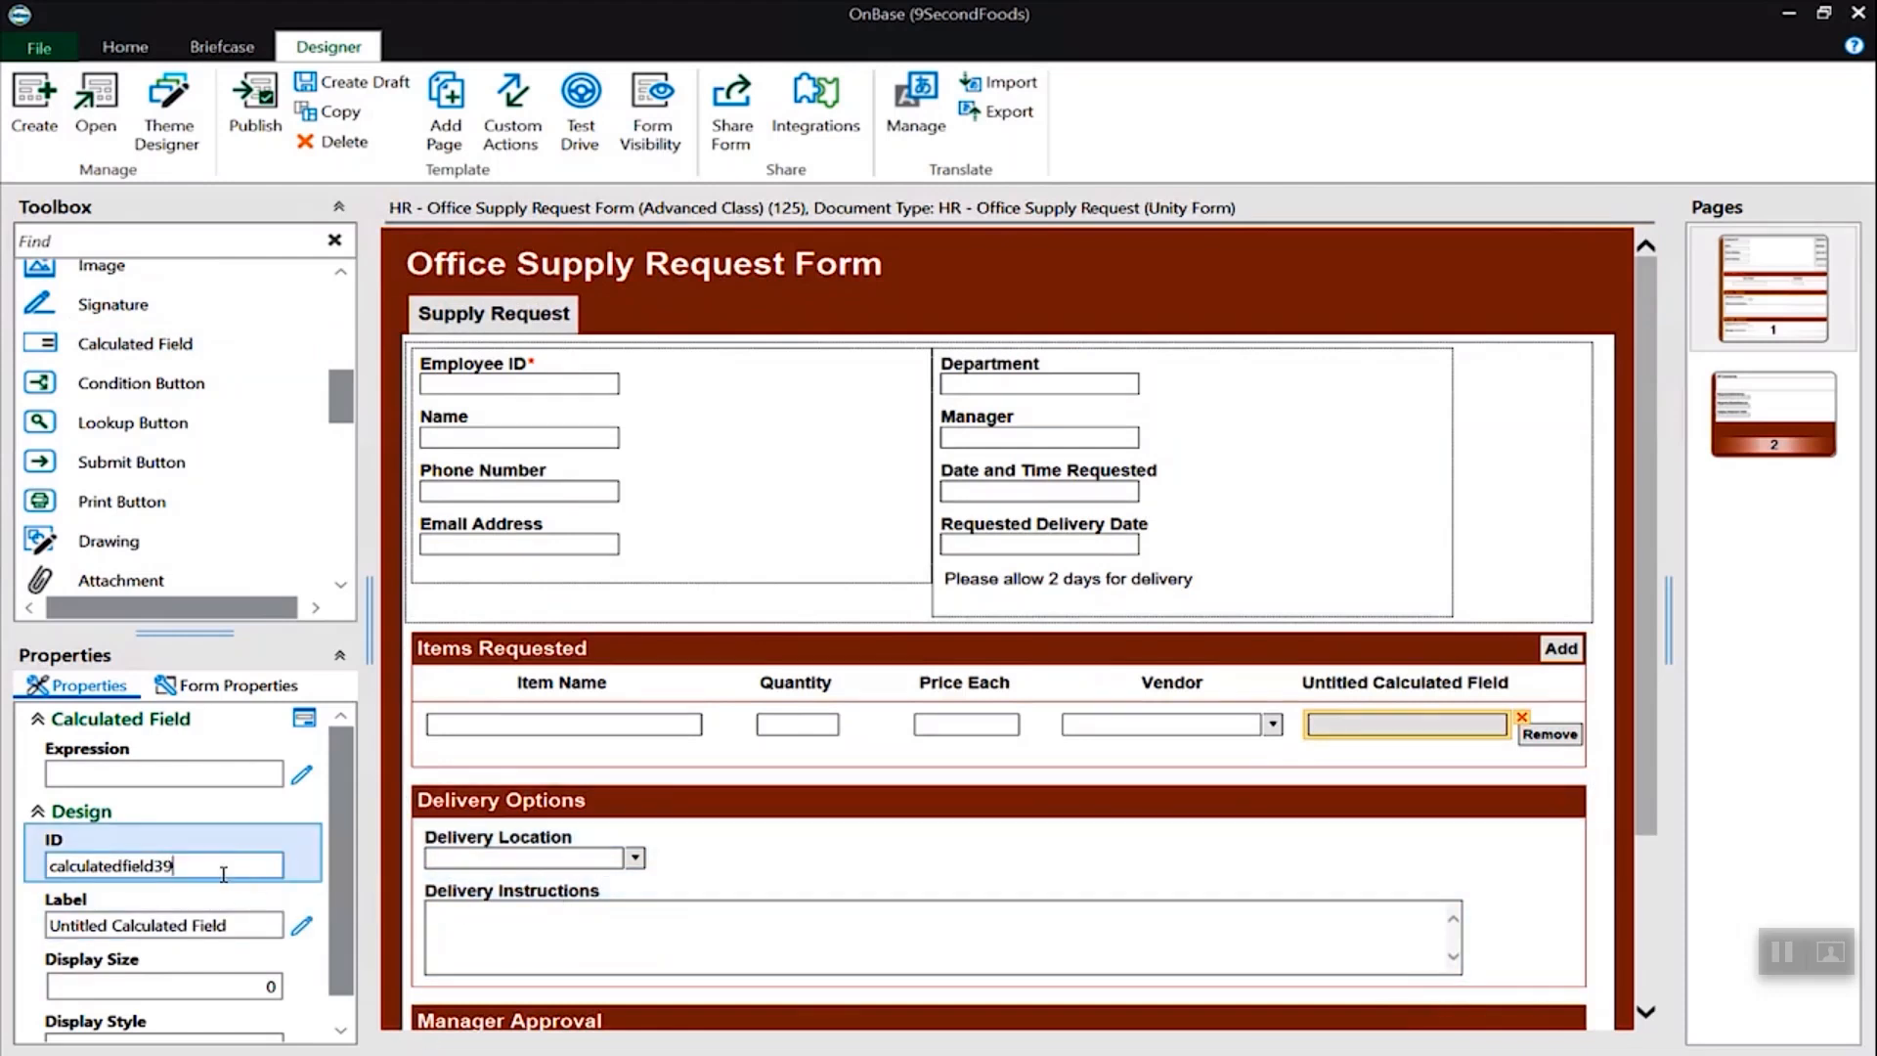
{"action": "type", "text": "SubTotal"}
{"action": "left_click", "coordinate": [196, 925]}
{"action": "double_click", "coordinate": [151, 925]}
{"action": "key", "text": "ctrl+a"}
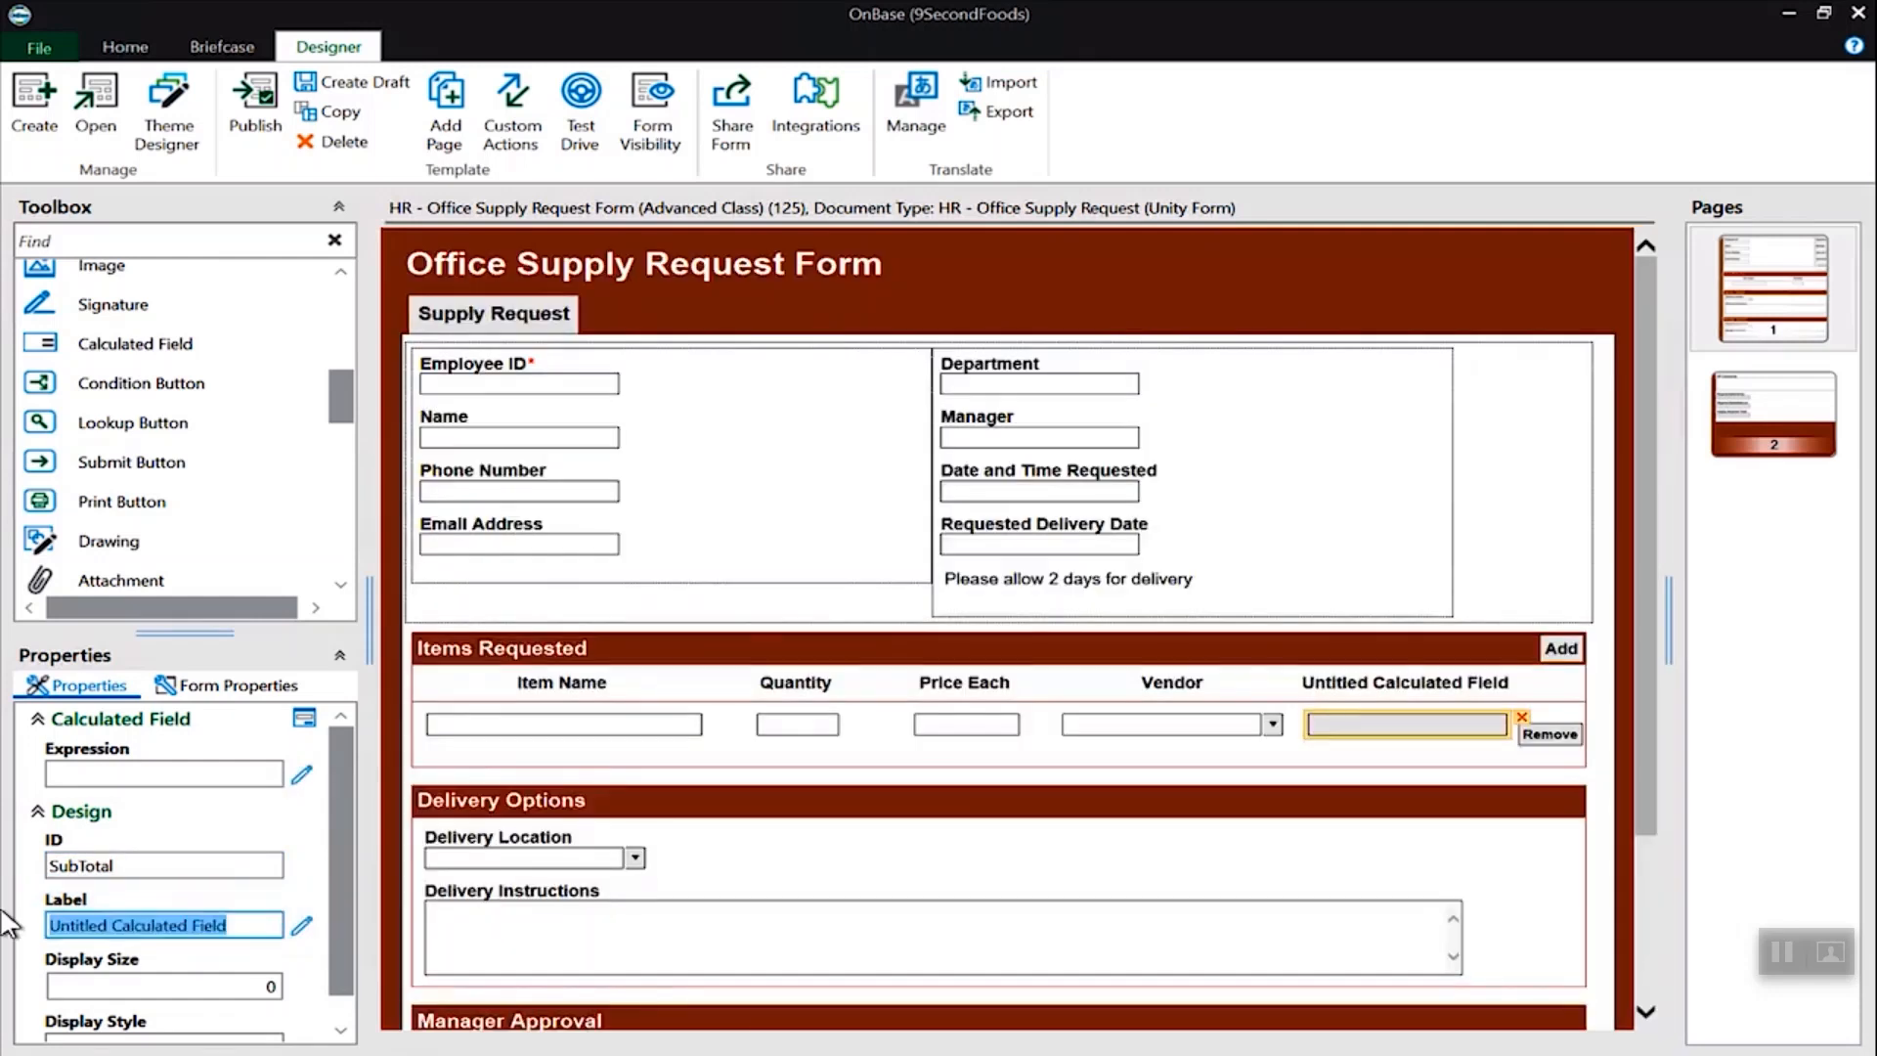
{"action": "type", "text": "Sub Total"}
{"action": "left_click", "coordinate": [196, 865]}
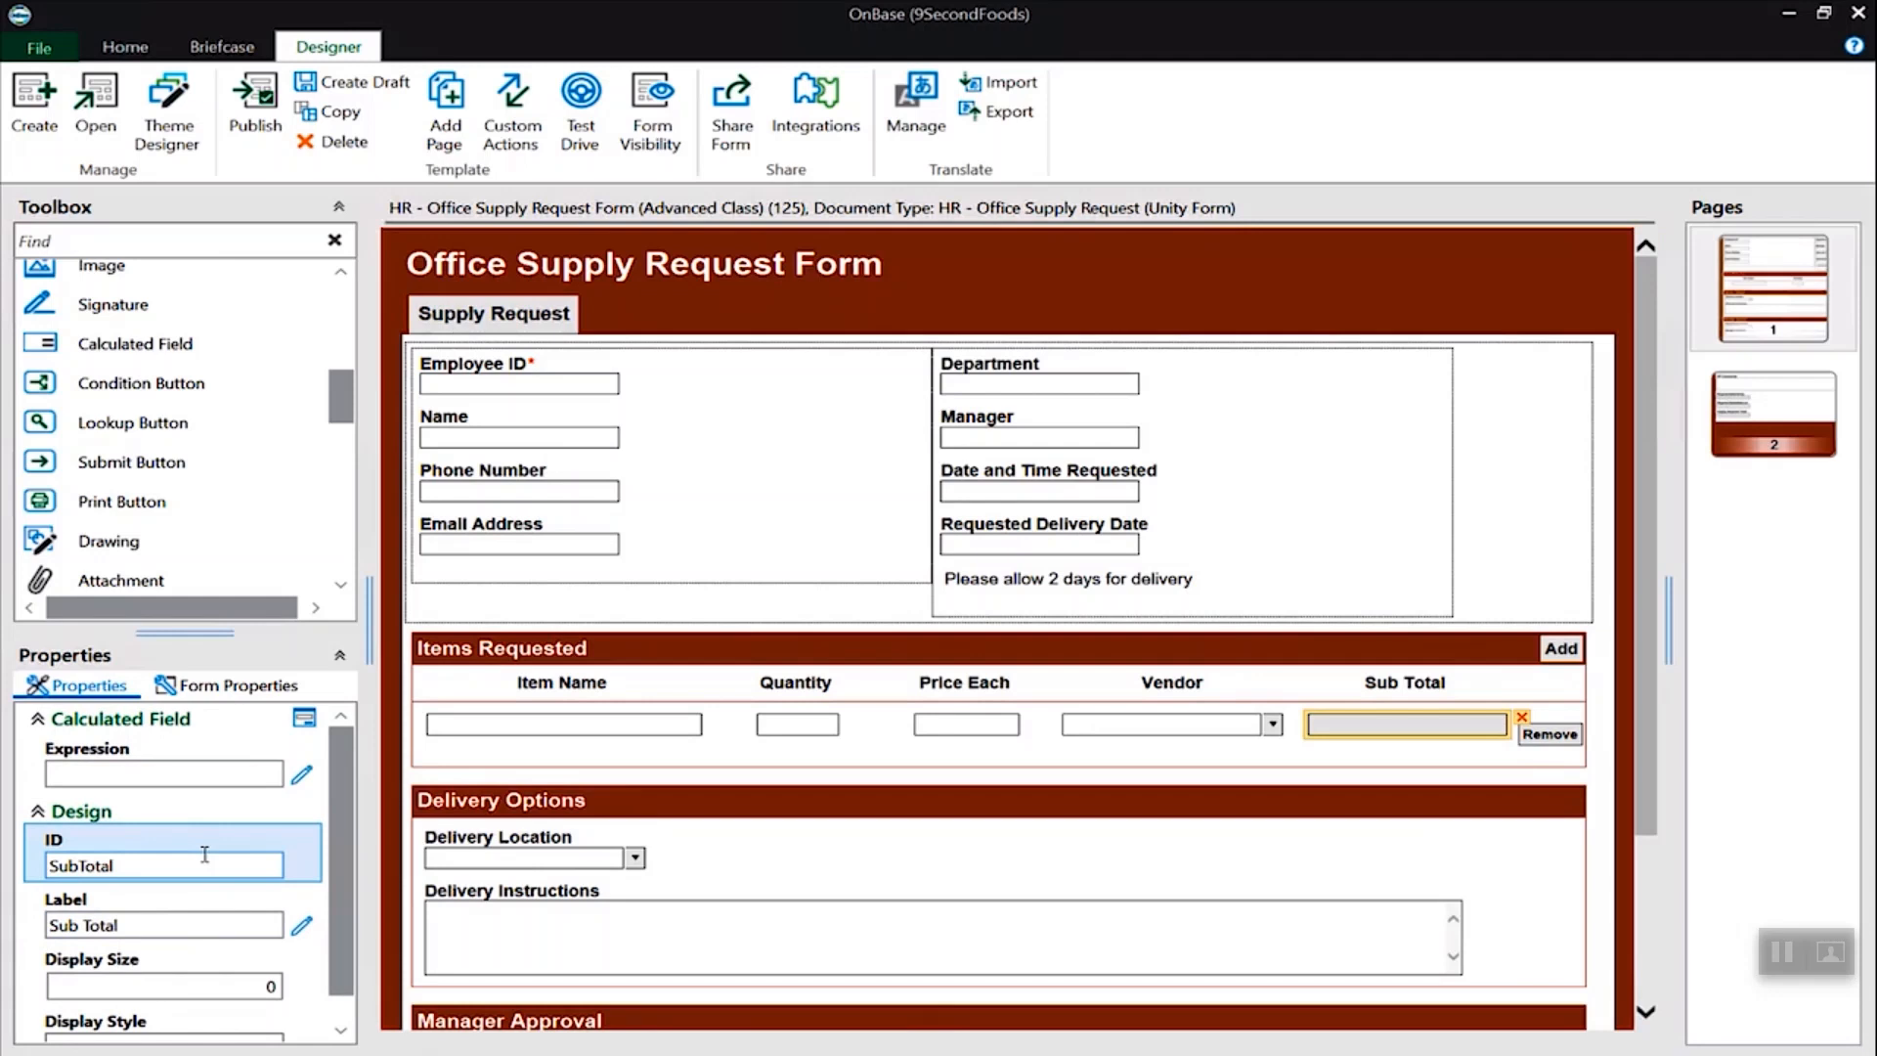
- Build the Sub Total expression [Quantity]*[PriceEach], validate it and finish
{"action": "left_click", "coordinate": [304, 779]}
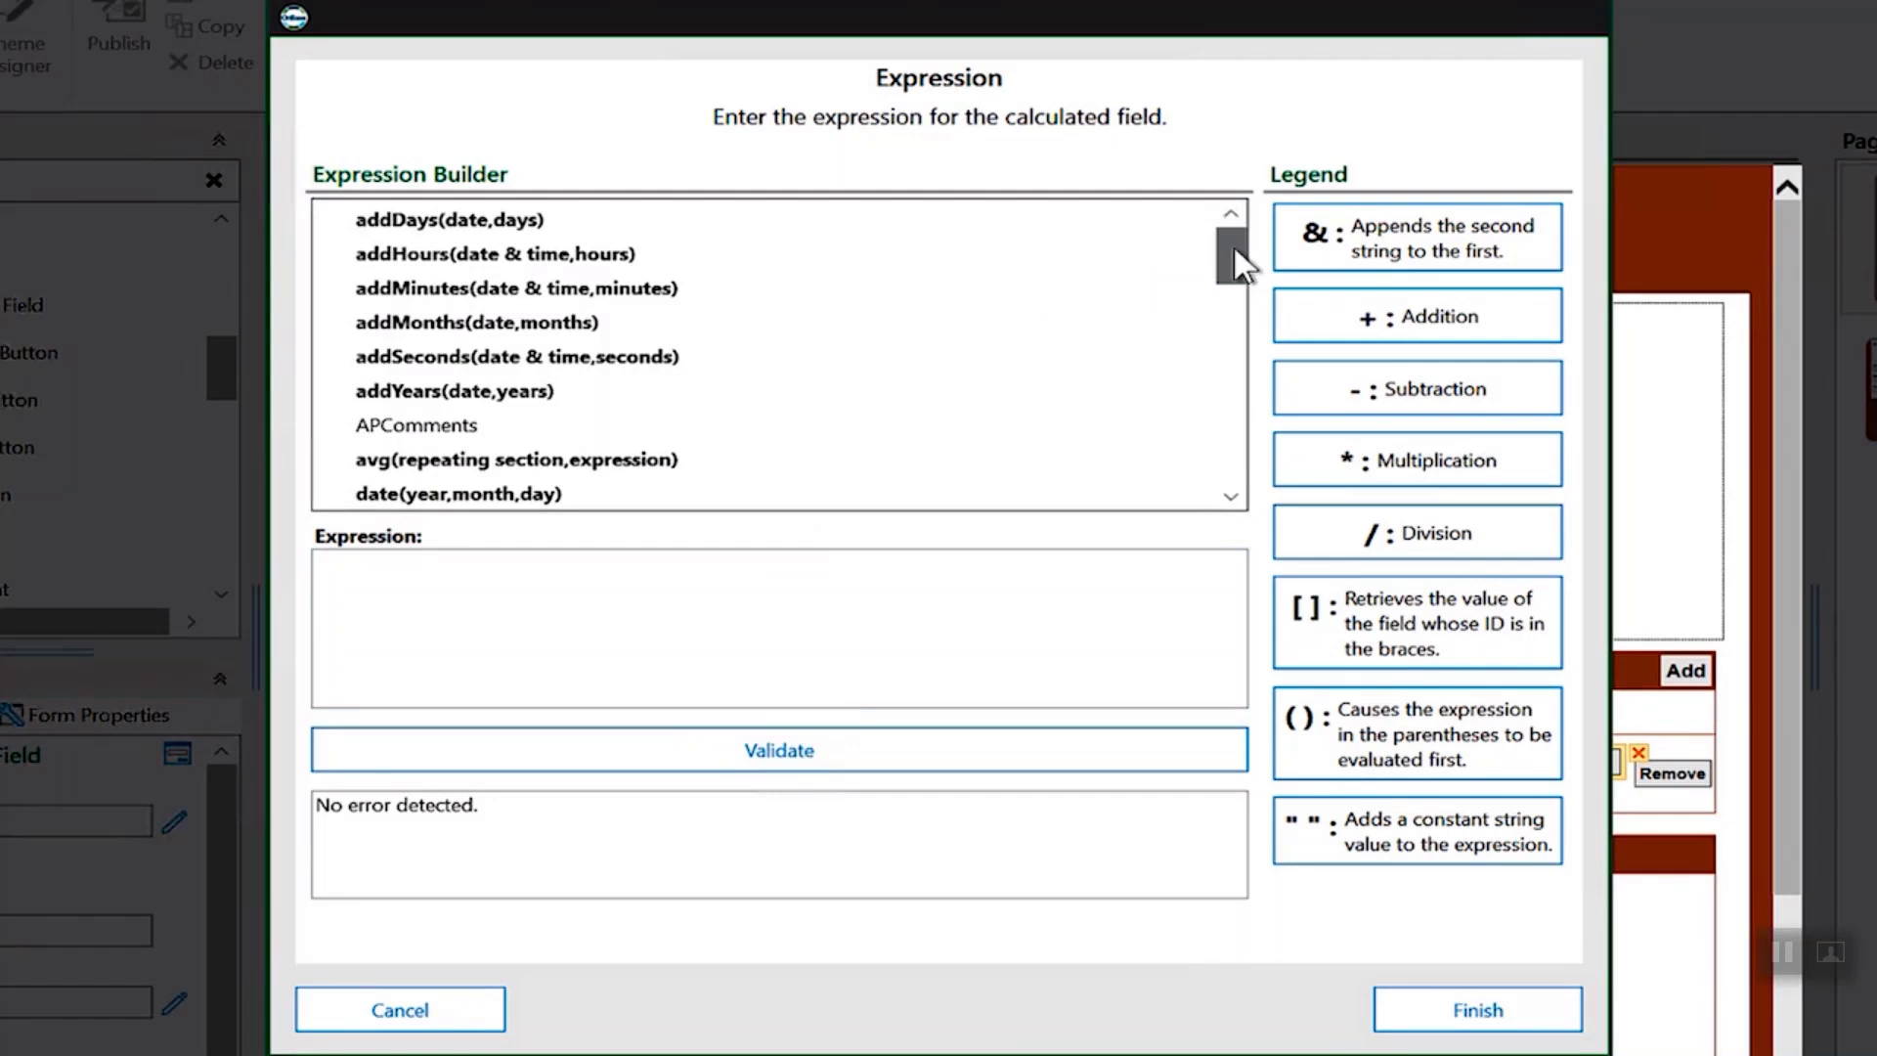
{"action": "left_click_drag", "start_coordinate": [1234, 246], "coordinate": [1222, 397]}
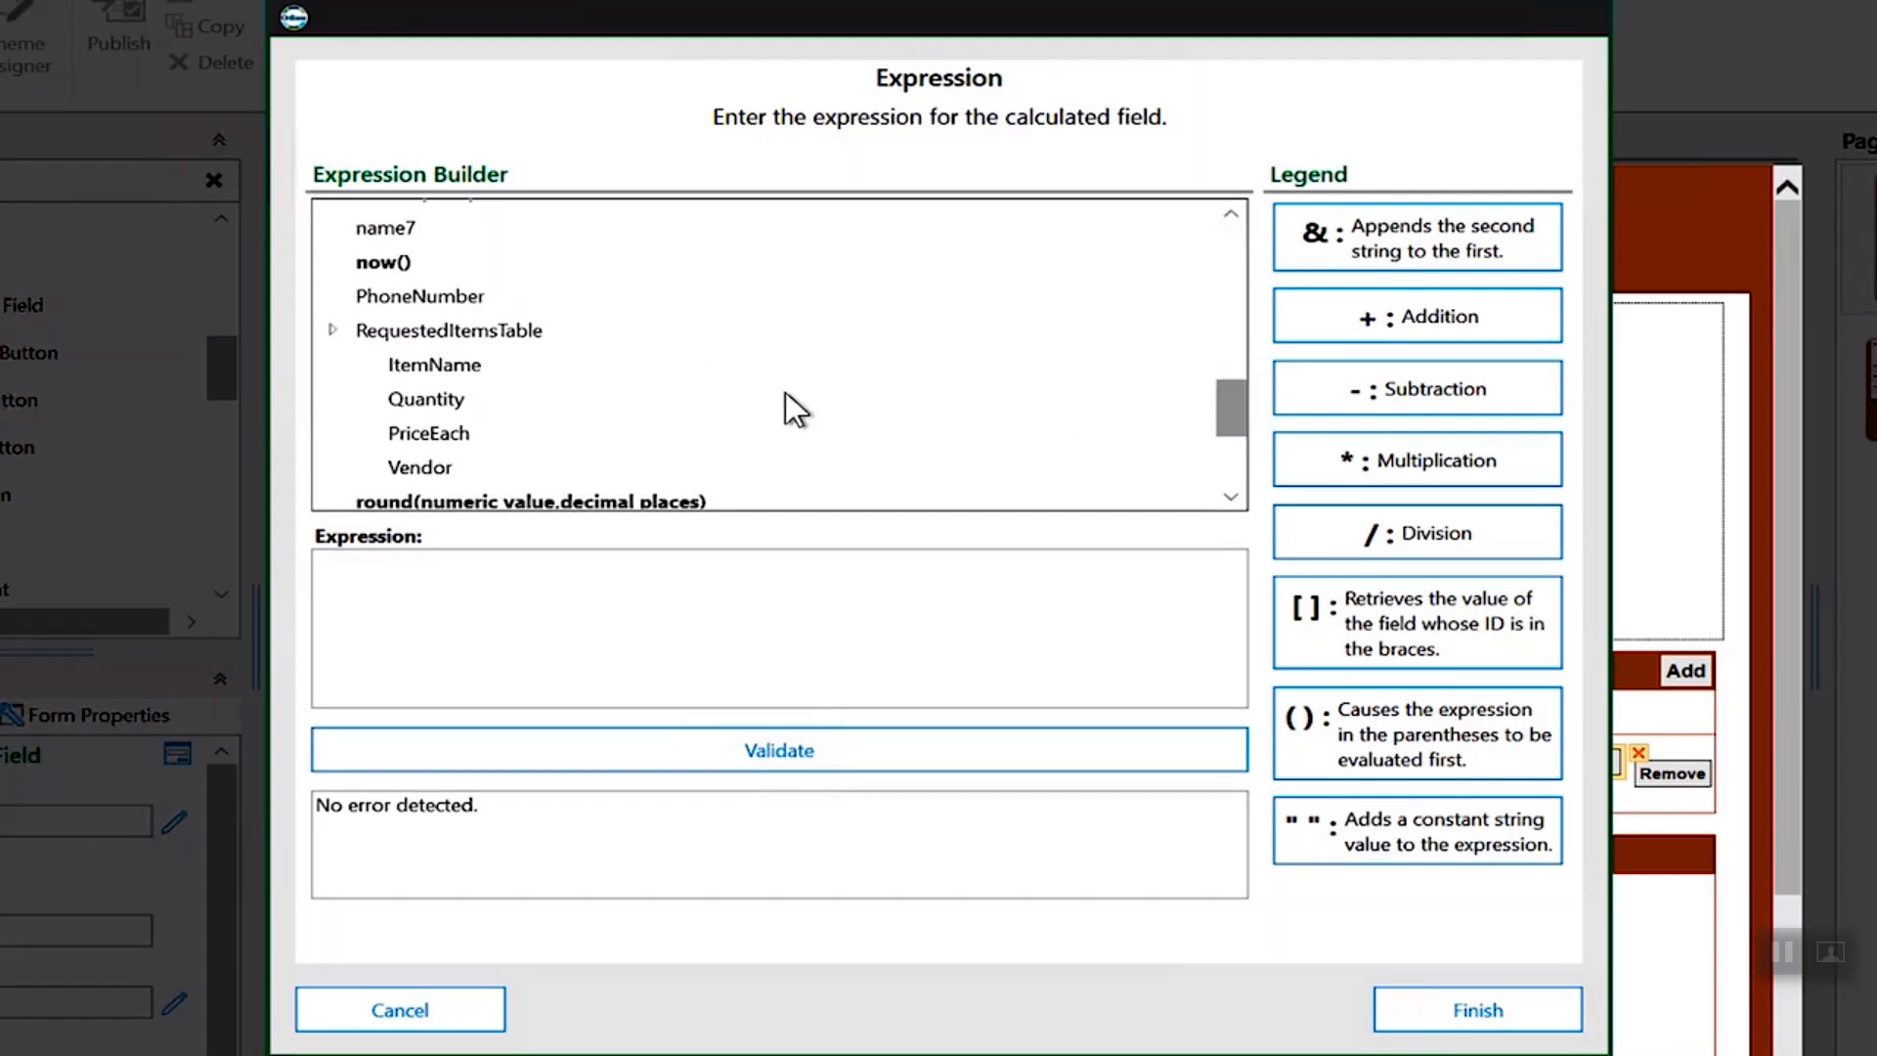
{"action": "double_click", "coordinate": [440, 399]}
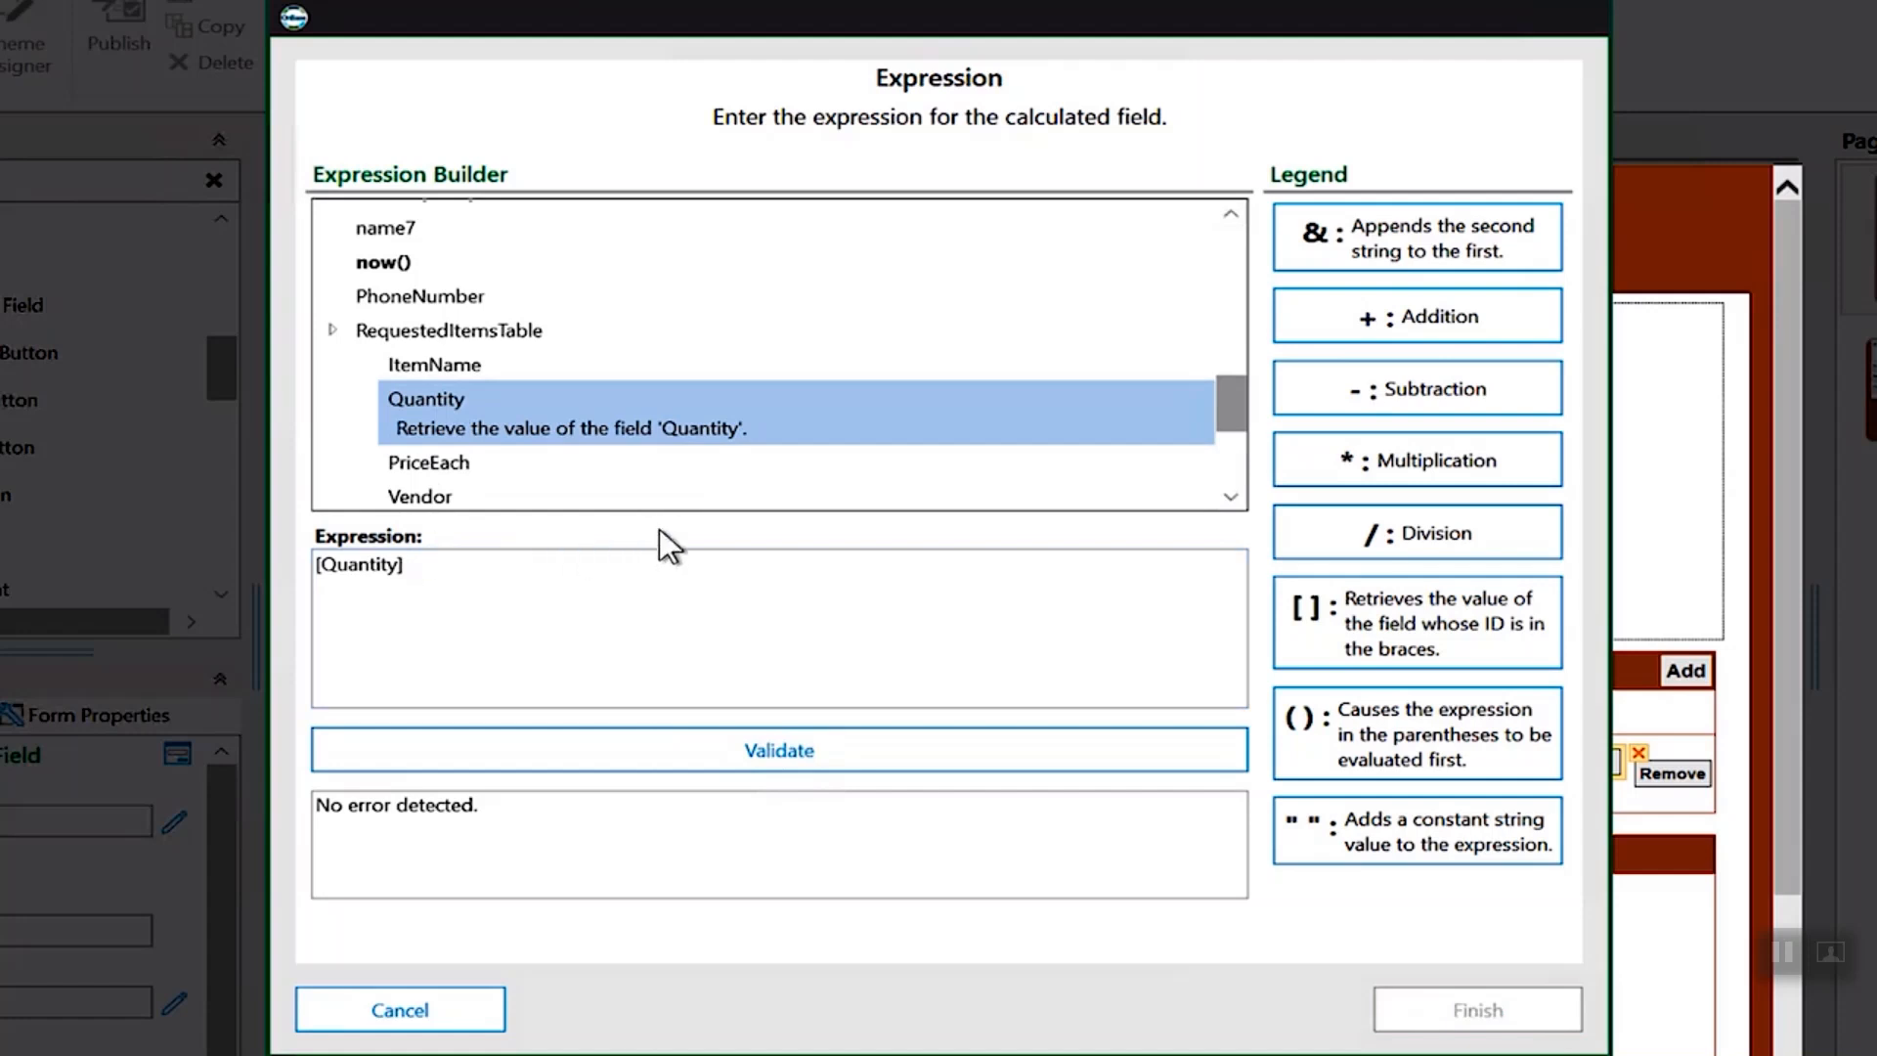
{"action": "left_click", "coordinate": [1344, 467]}
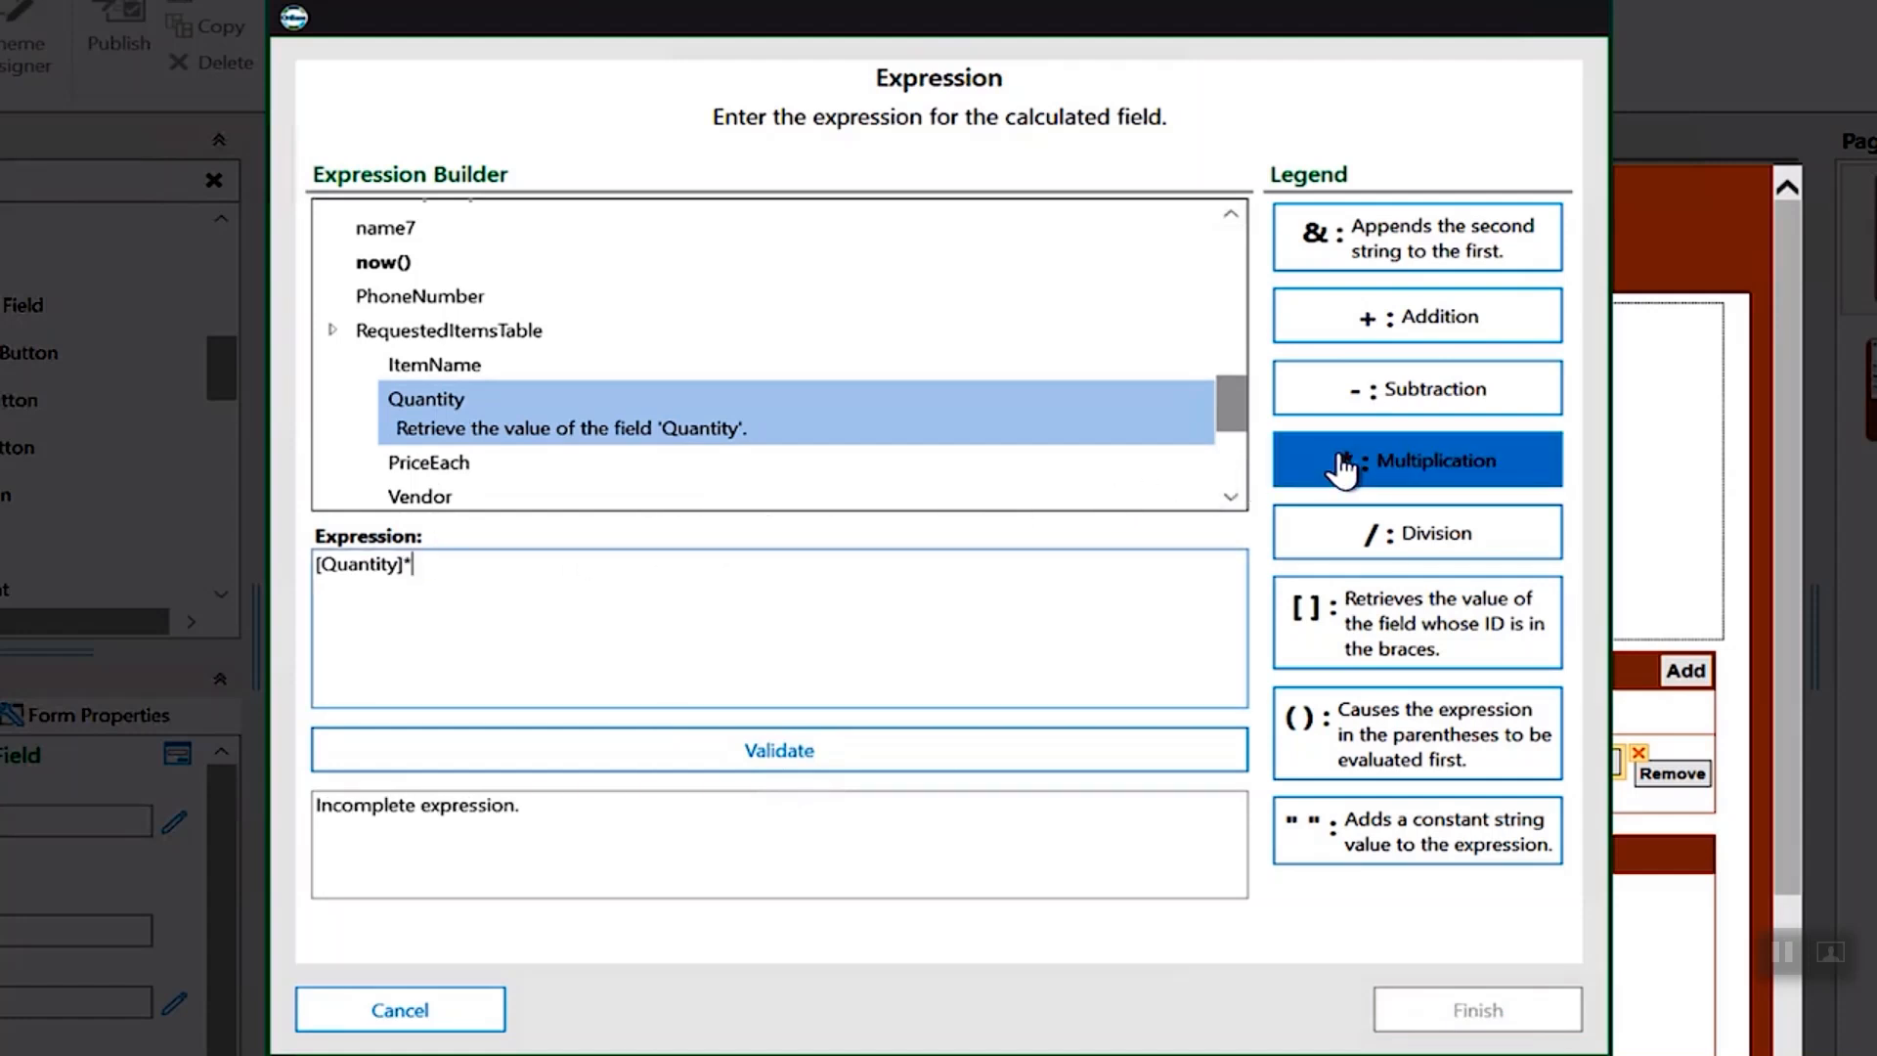
{"action": "left_click", "coordinate": [458, 460]}
{"action": "double_click", "coordinate": [457, 460]}
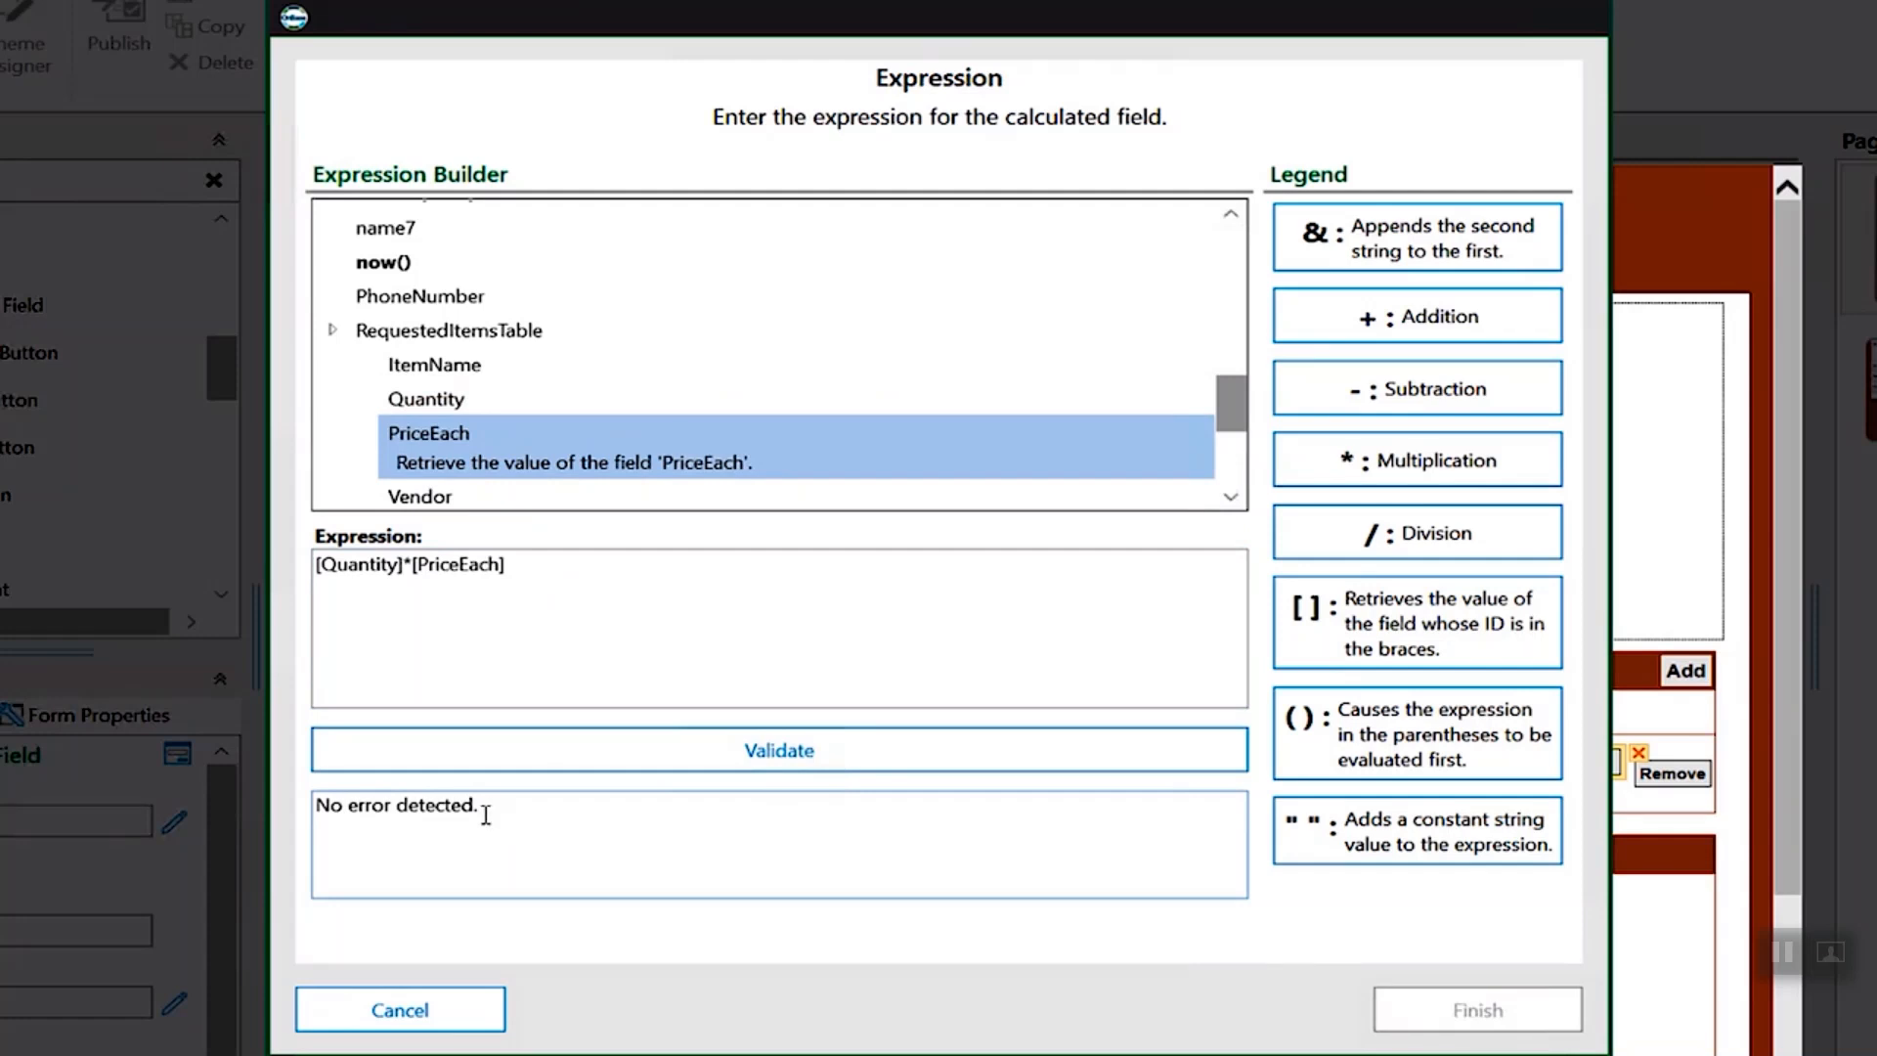
{"action": "left_click", "coordinate": [549, 760]}
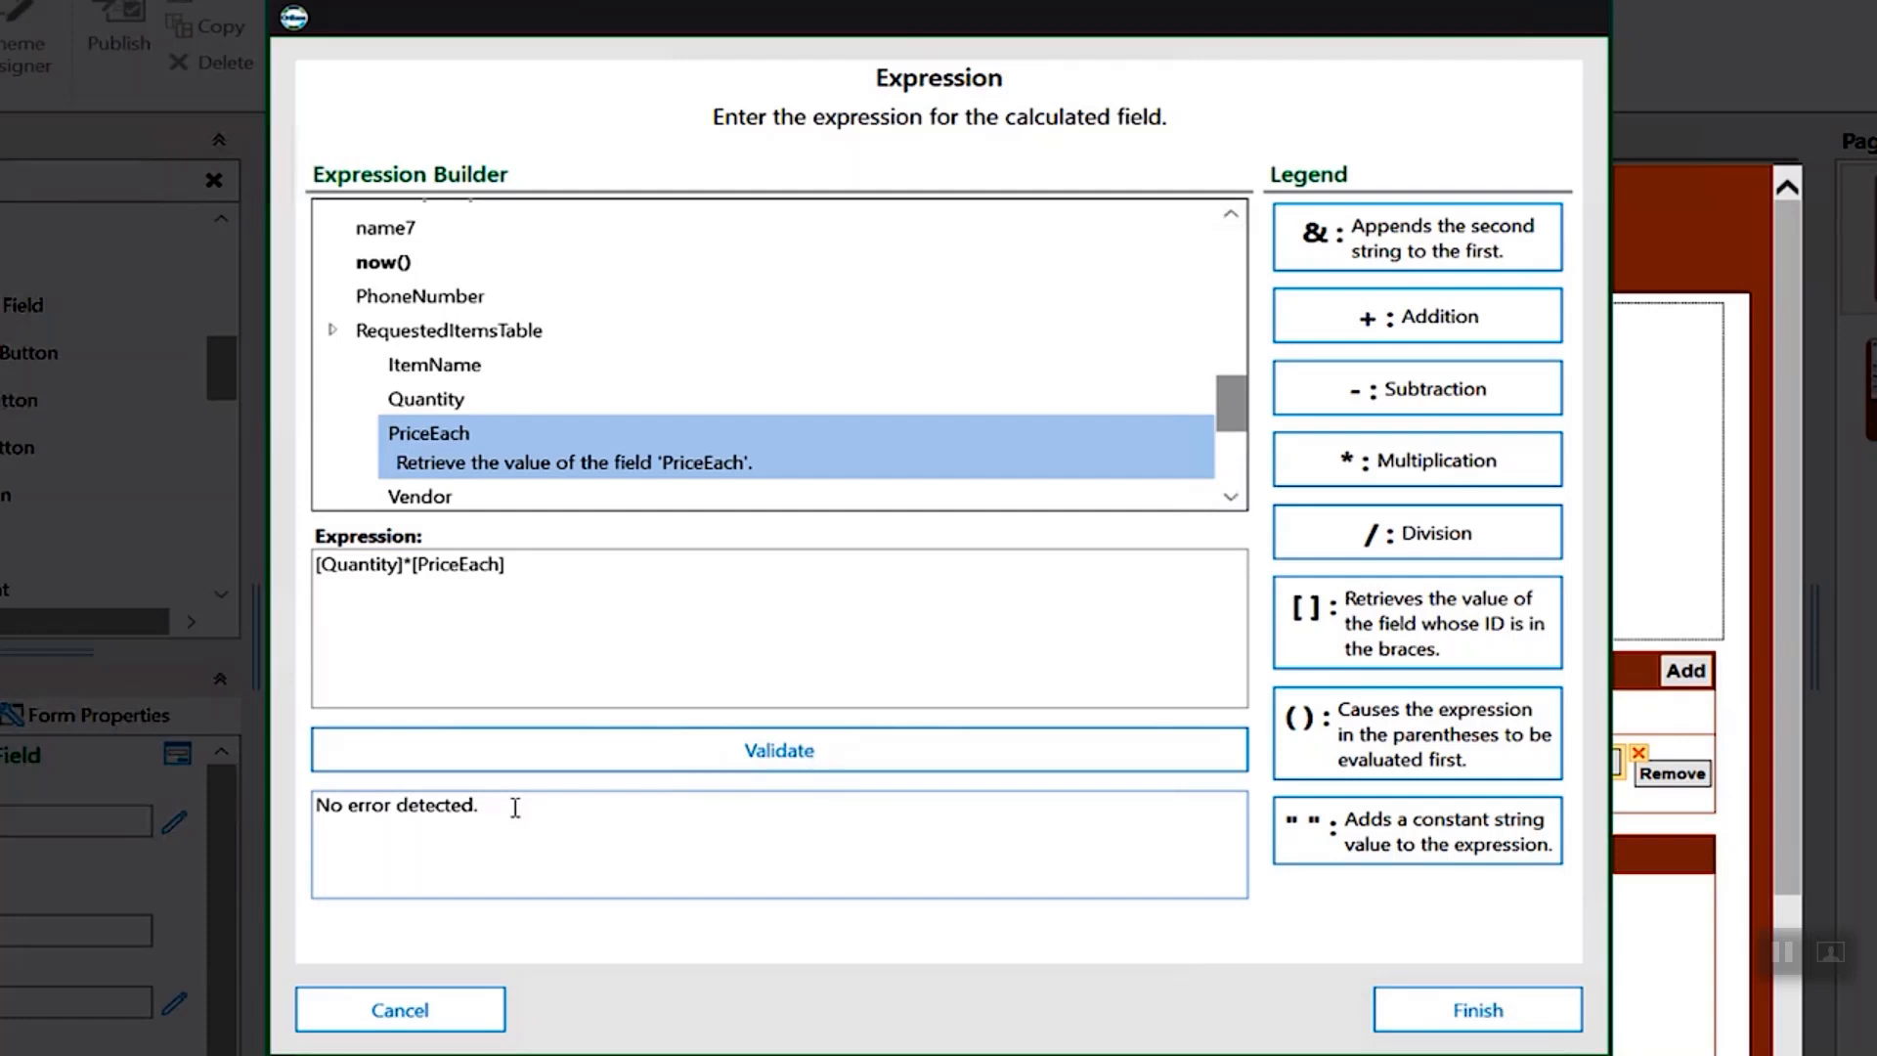
{"action": "left_click", "coordinate": [1423, 1010]}
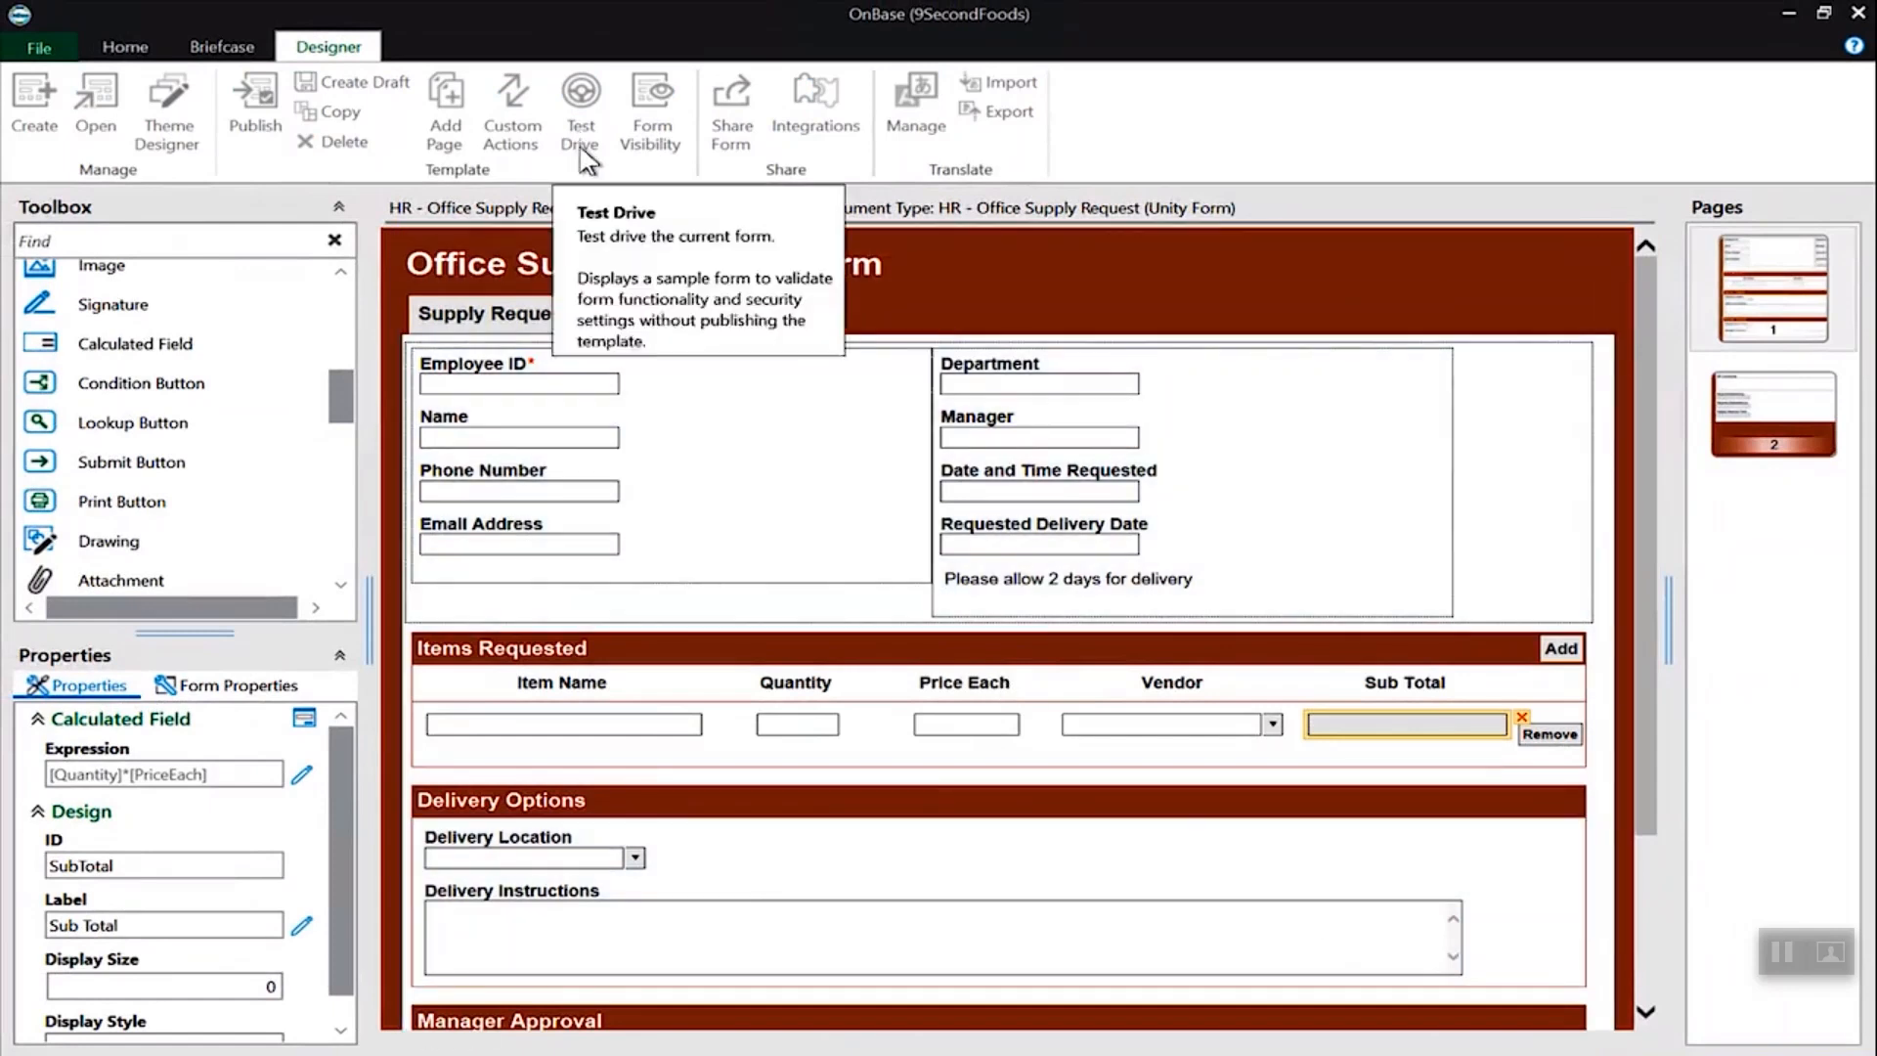
- Test drive the form and add an item row with sticky notes, quantity 100 and price .50
{"action": "left_click", "coordinate": [582, 115]}
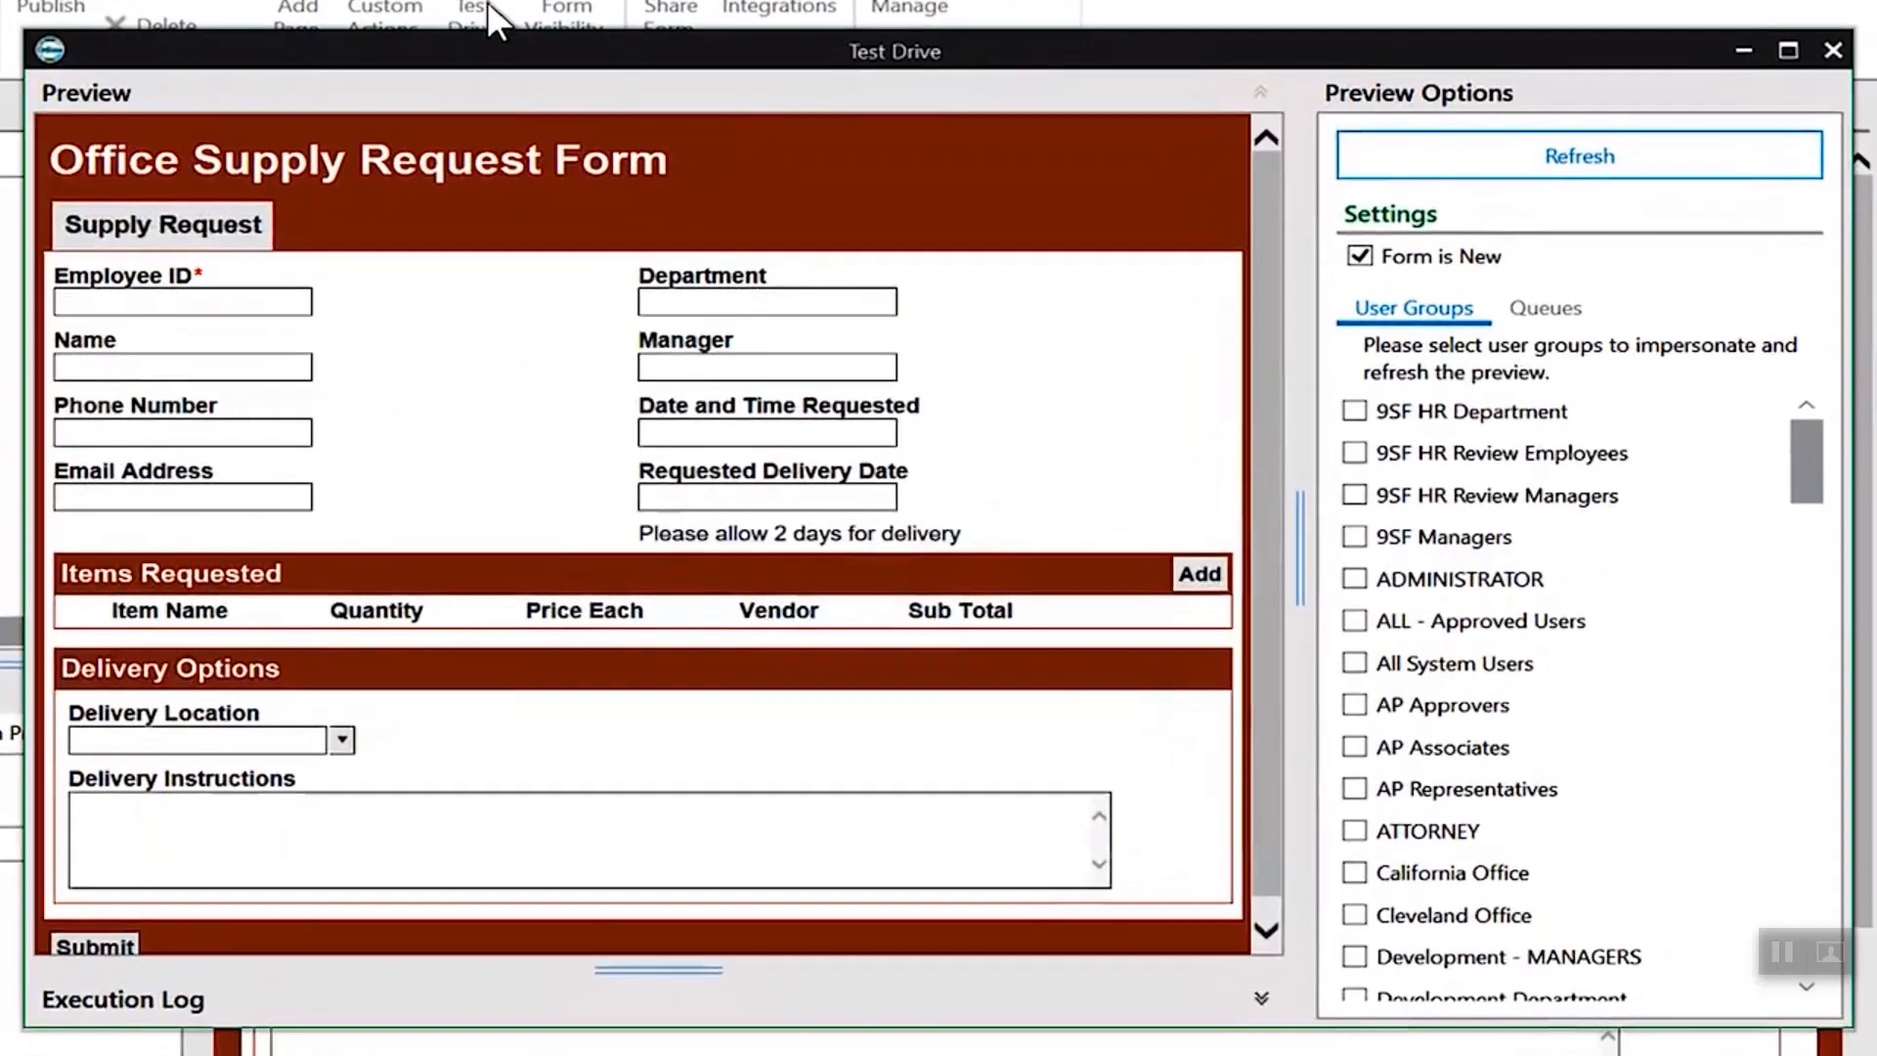
{"action": "left_click", "coordinate": [1200, 575]}
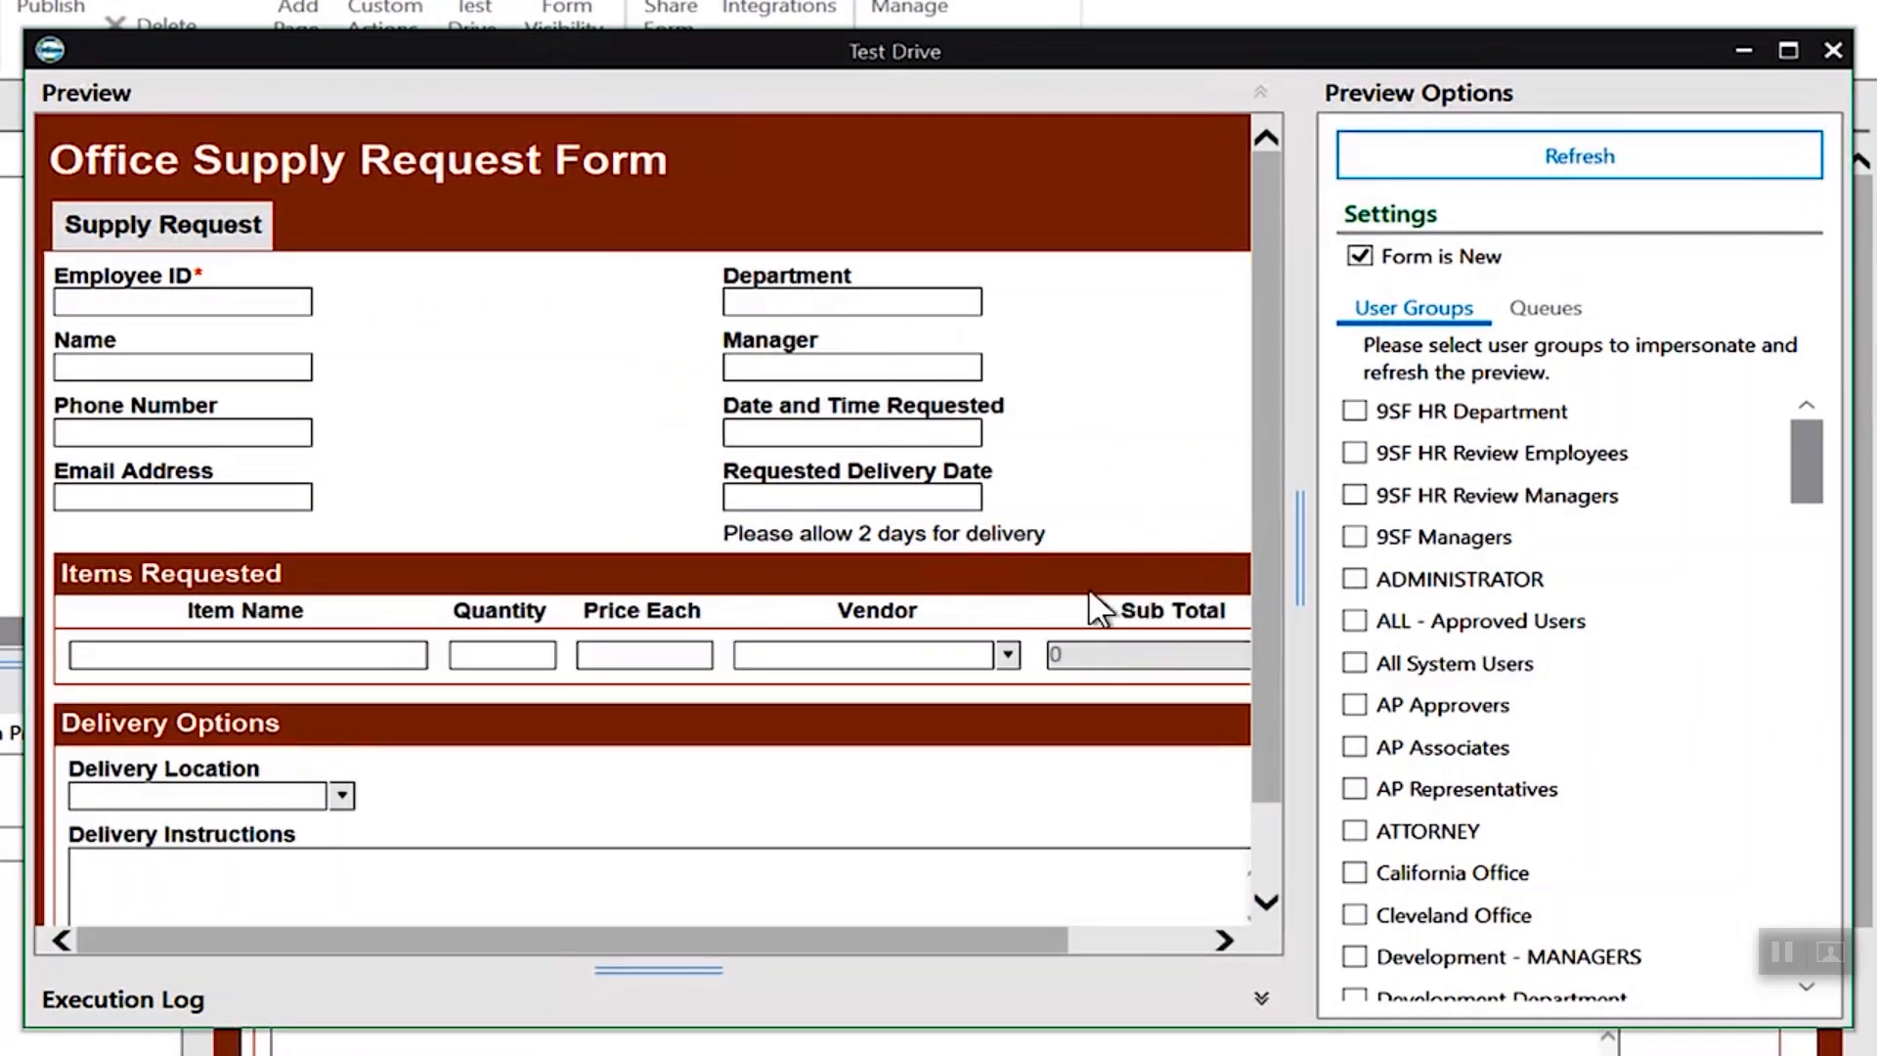
{"action": "left_click", "coordinate": [245, 652]}
{"action": "type", "text": "sticky notes"}
{"action": "key", "text": "Tab"}
{"action": "type", "text": "100"}
{"action": "key", "text": "Tab"}
{"action": "type", "text": ".5"}
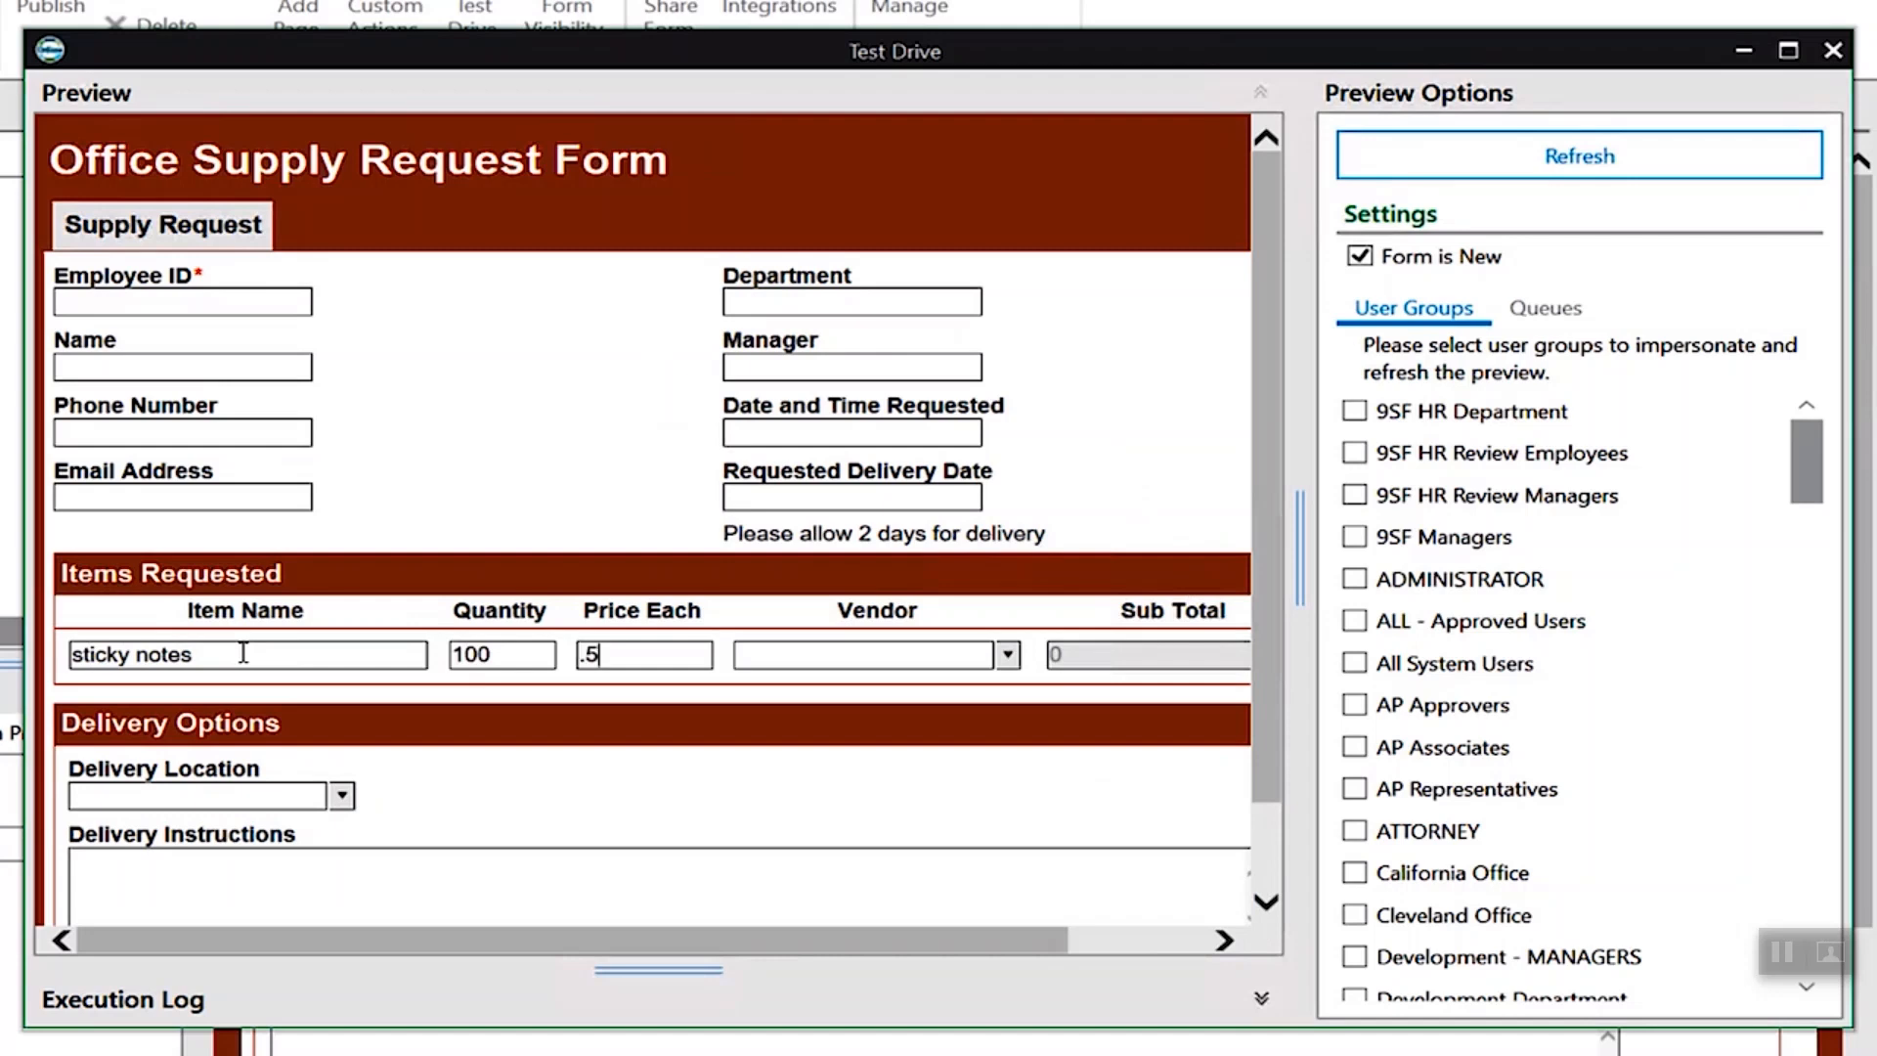
{"action": "type", "text": "0"}
{"action": "key", "text": "Tab"}
{"action": "left_click", "coordinate": [1151, 943]}
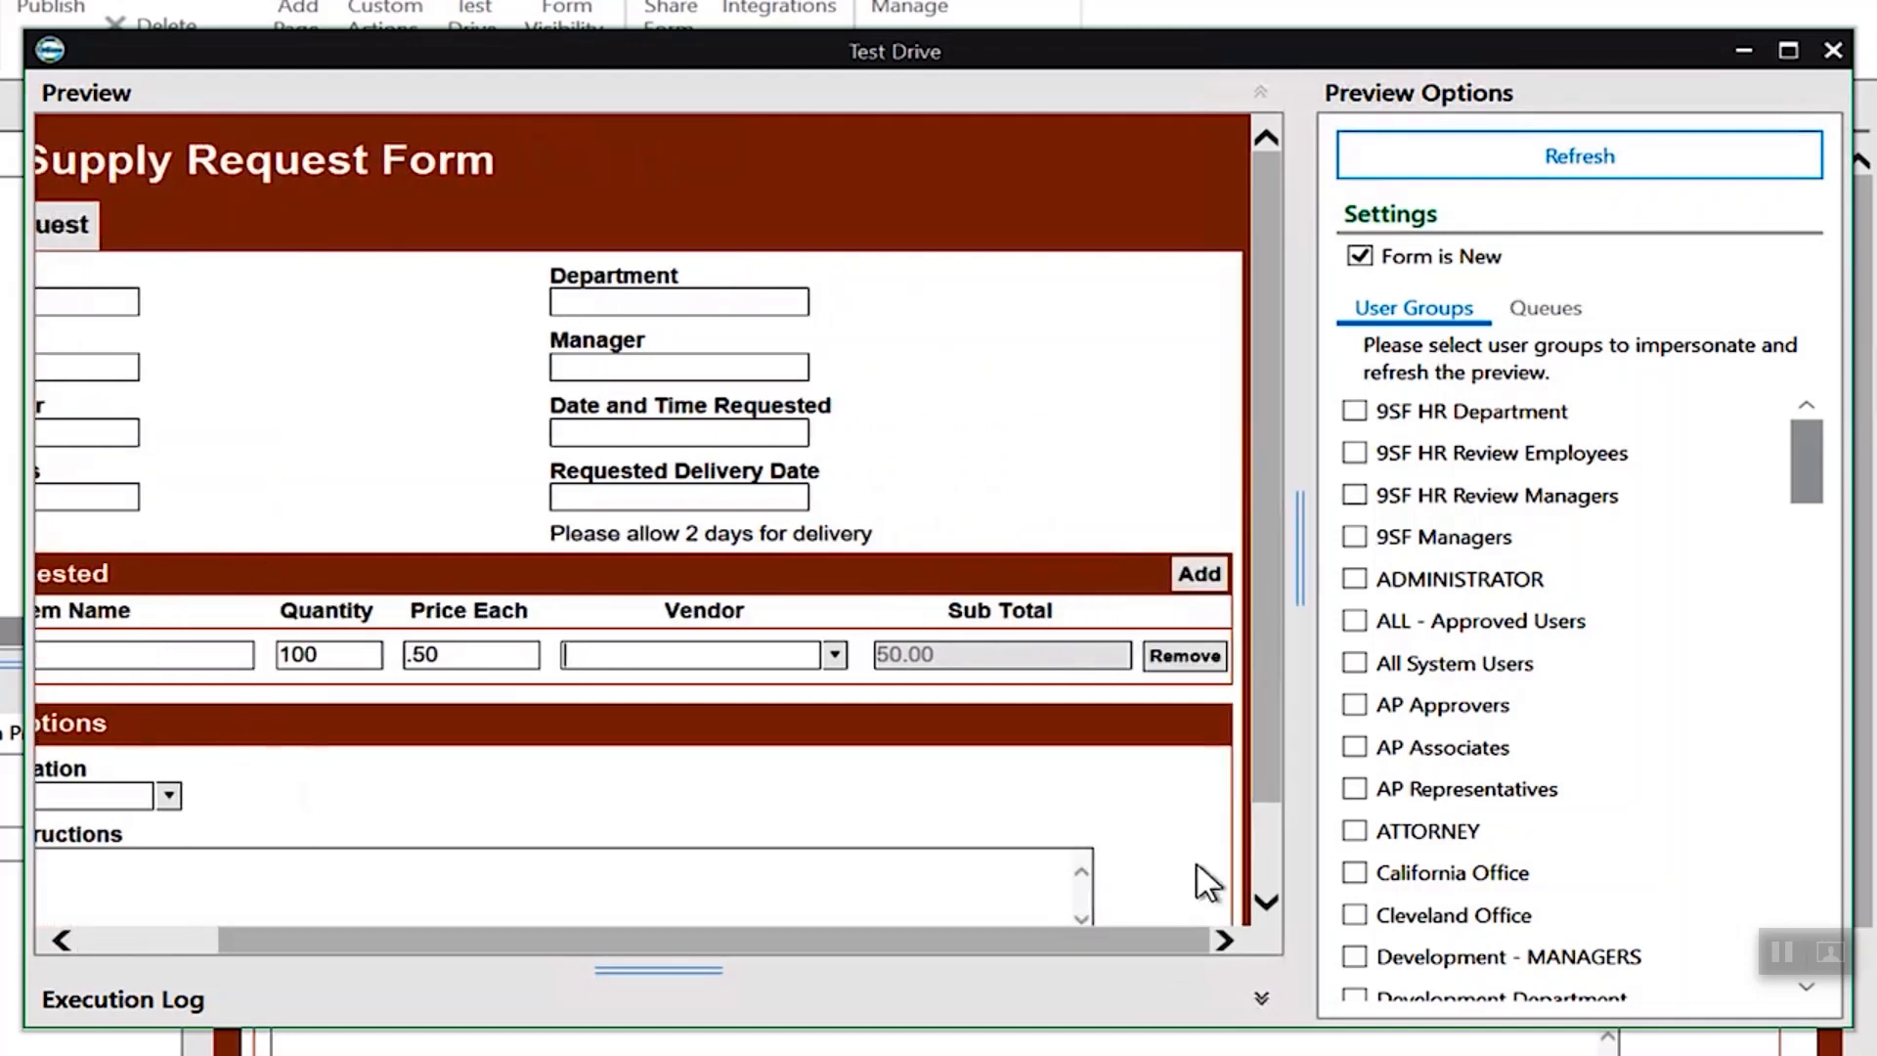
- Add a second item row with pens, quantity 70 and price .10, and close the test drive
{"action": "left_click", "coordinate": [1200, 573]}
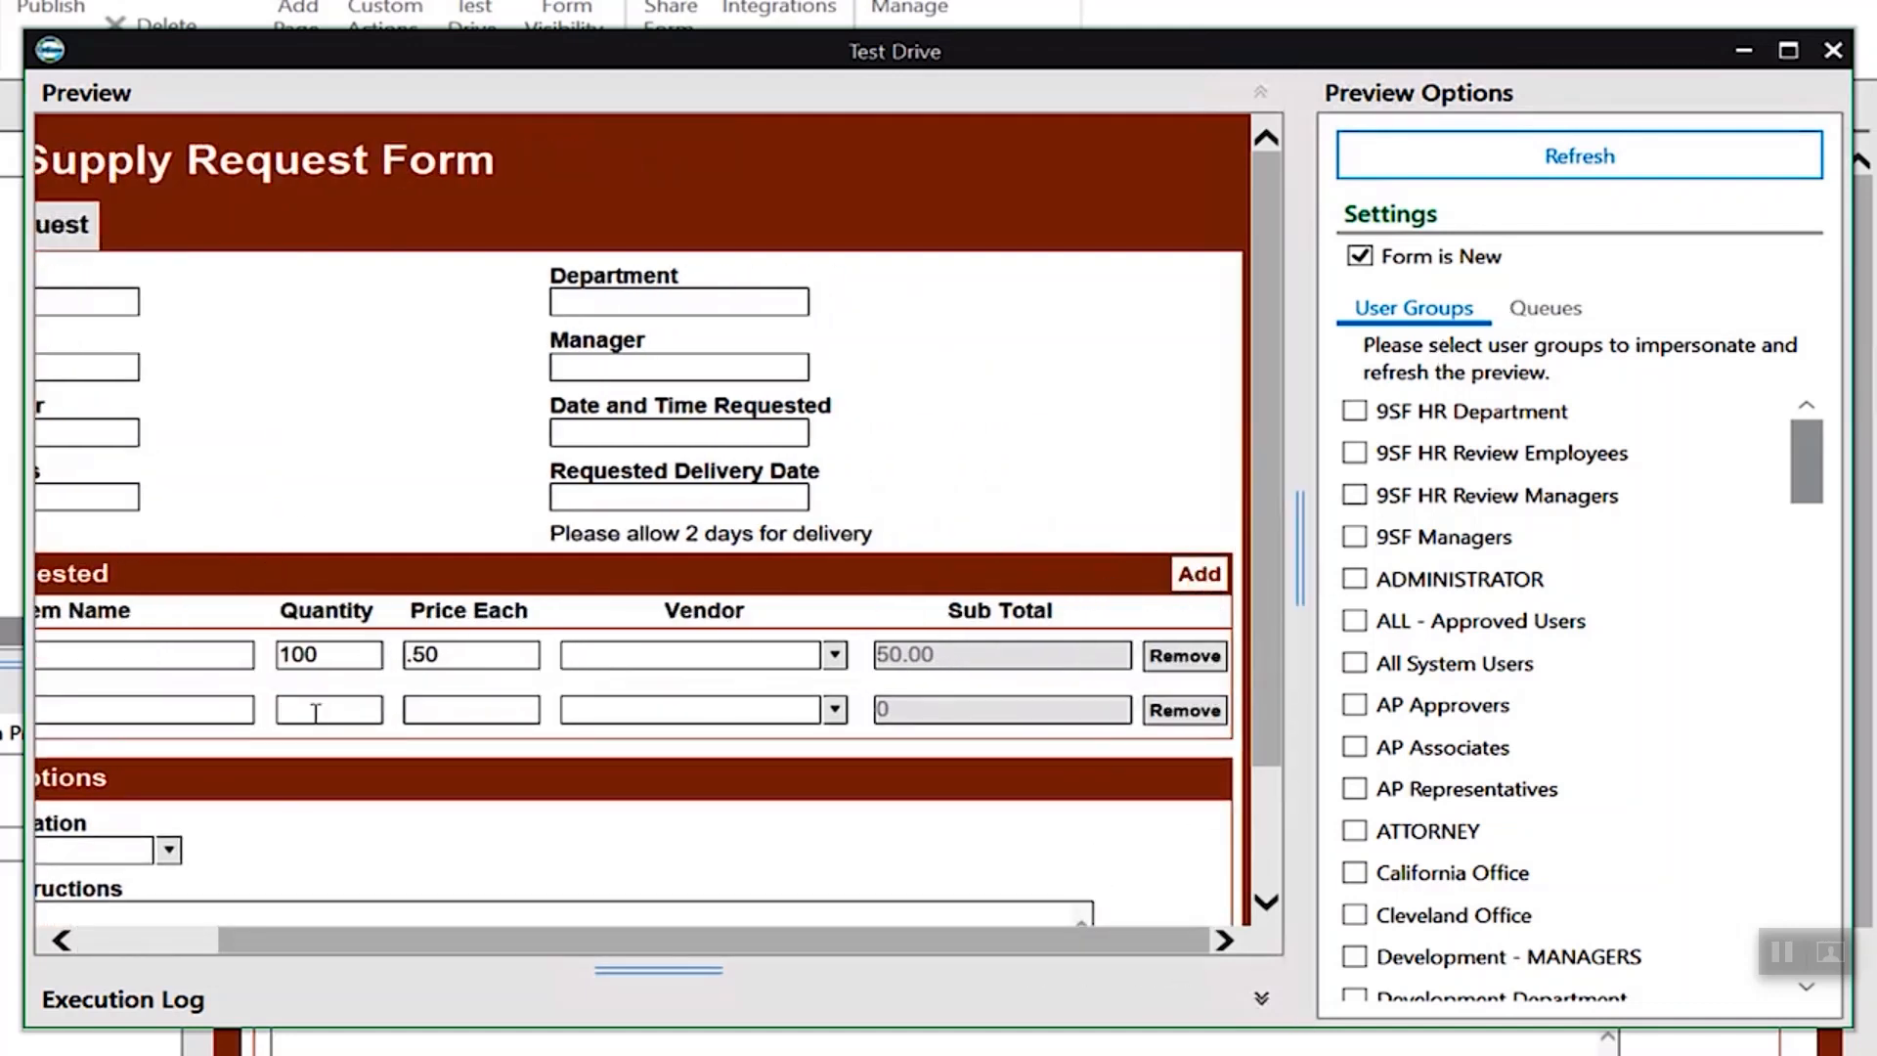
{"action": "left_click", "coordinate": [214, 708]}
{"action": "type", "text": "pens"}
{"action": "key", "text": "Tab"}
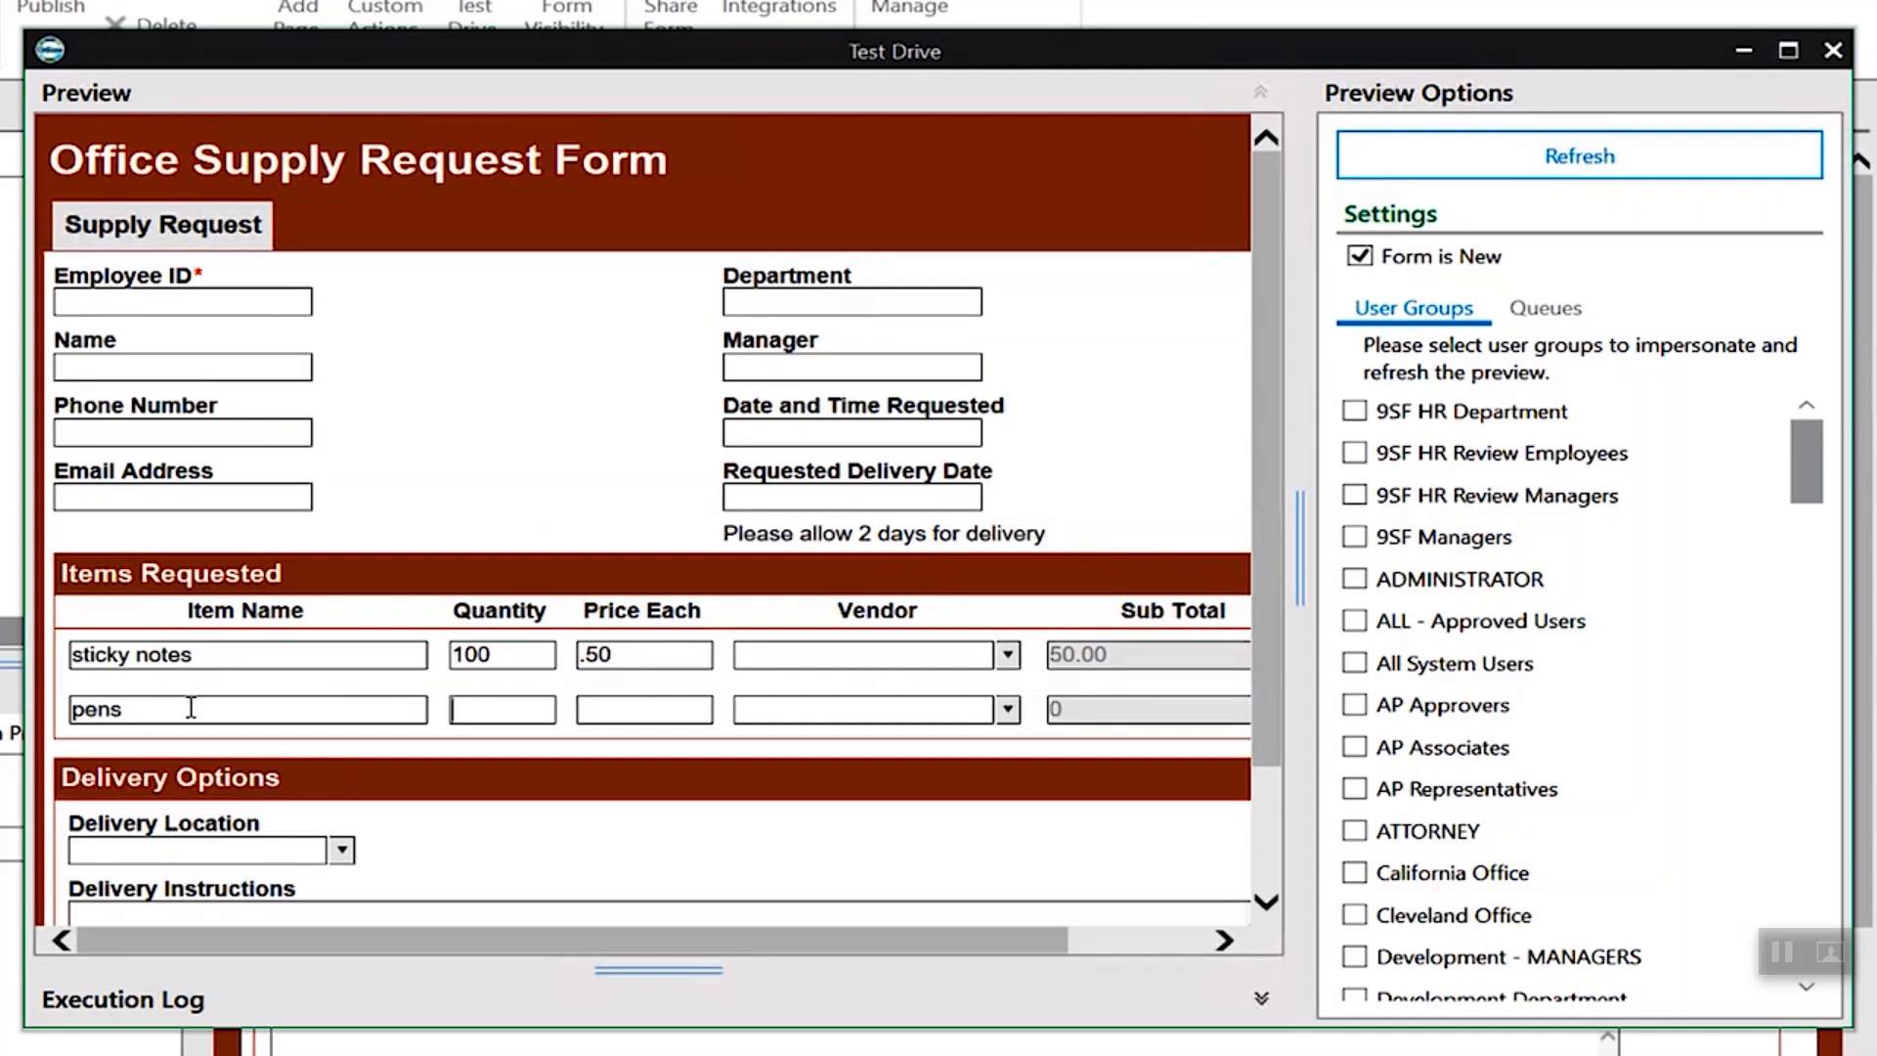
{"action": "type", "text": "70"}
{"action": "key", "text": "Tab"}
{"action": "type", "text": ".10"}
{"action": "key", "text": "Tab"}
{"action": "left_click_drag", "start_coordinate": [929, 942], "coordinate": [882, 933]}
{"action": "left_click", "coordinate": [1831, 49]}
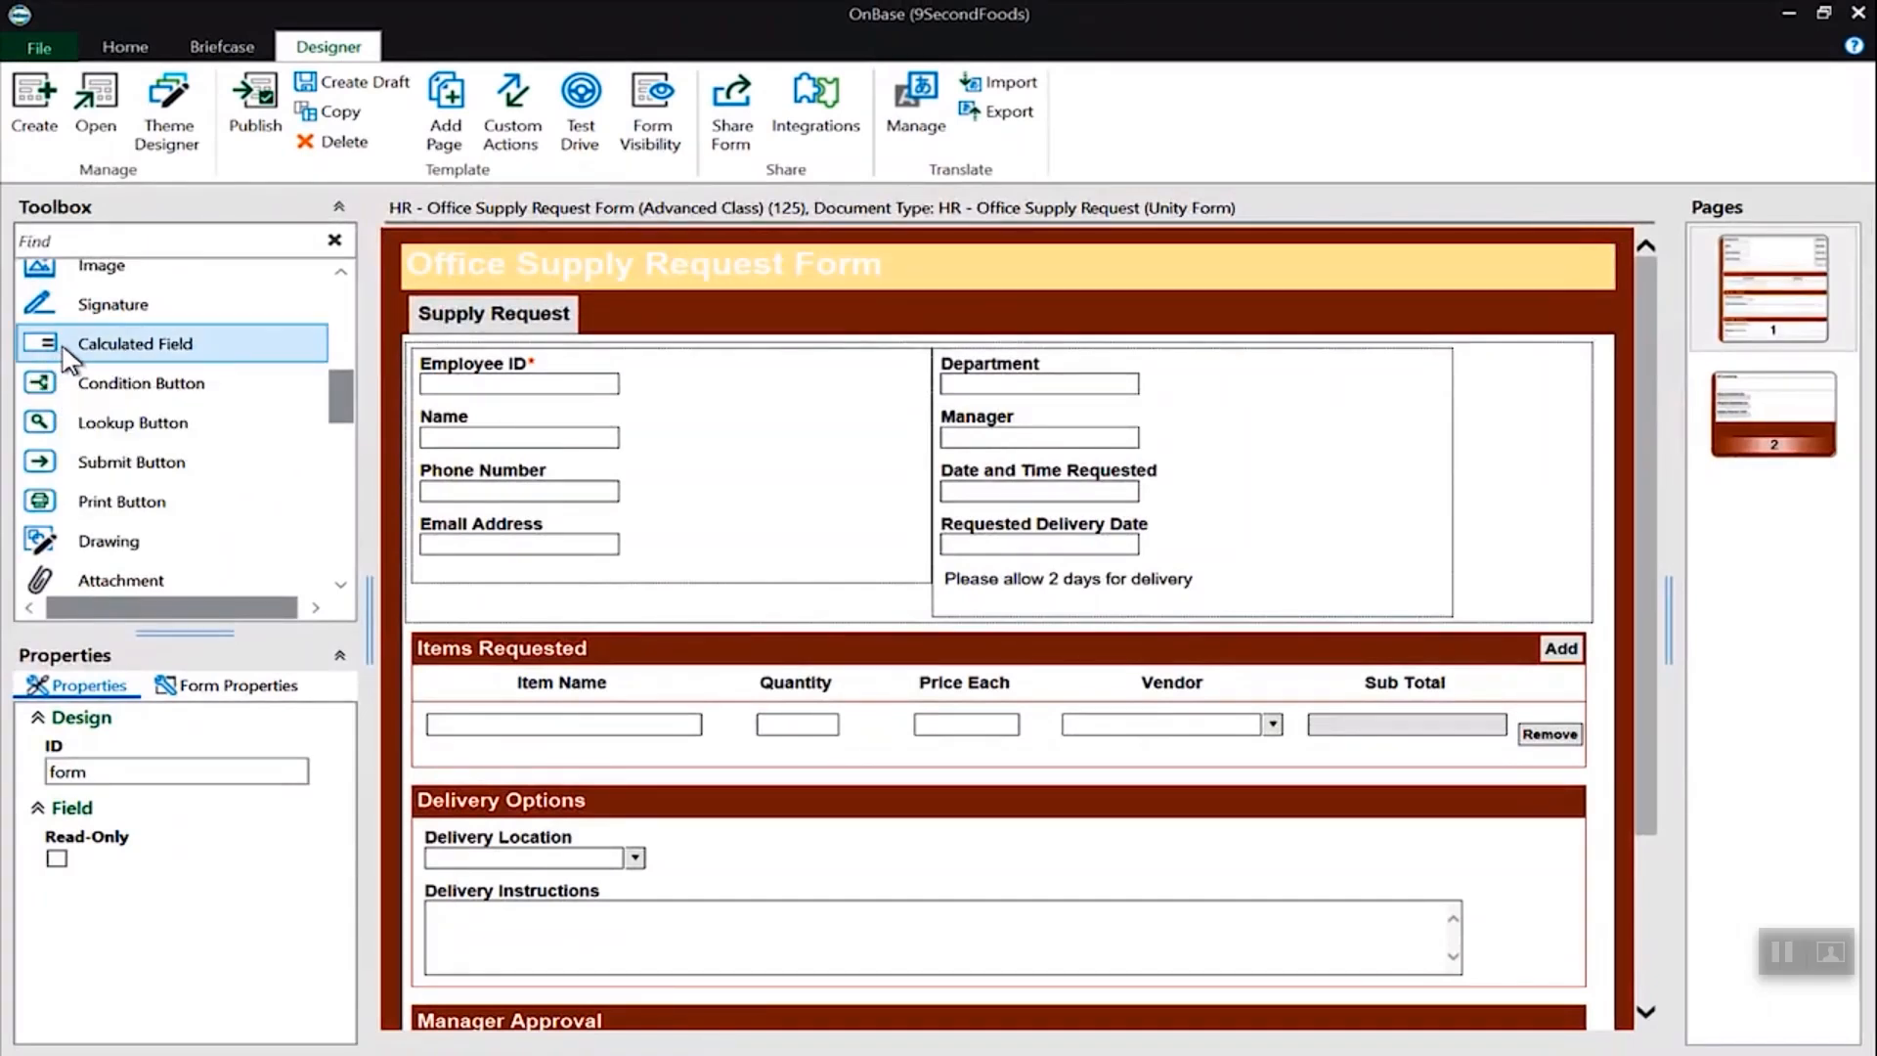
- Place a calculated field below the Items Requested table with ID GrandTotal and label Grand Total
{"action": "left_click_drag", "start_coordinate": [82, 348], "coordinate": [537, 885]}
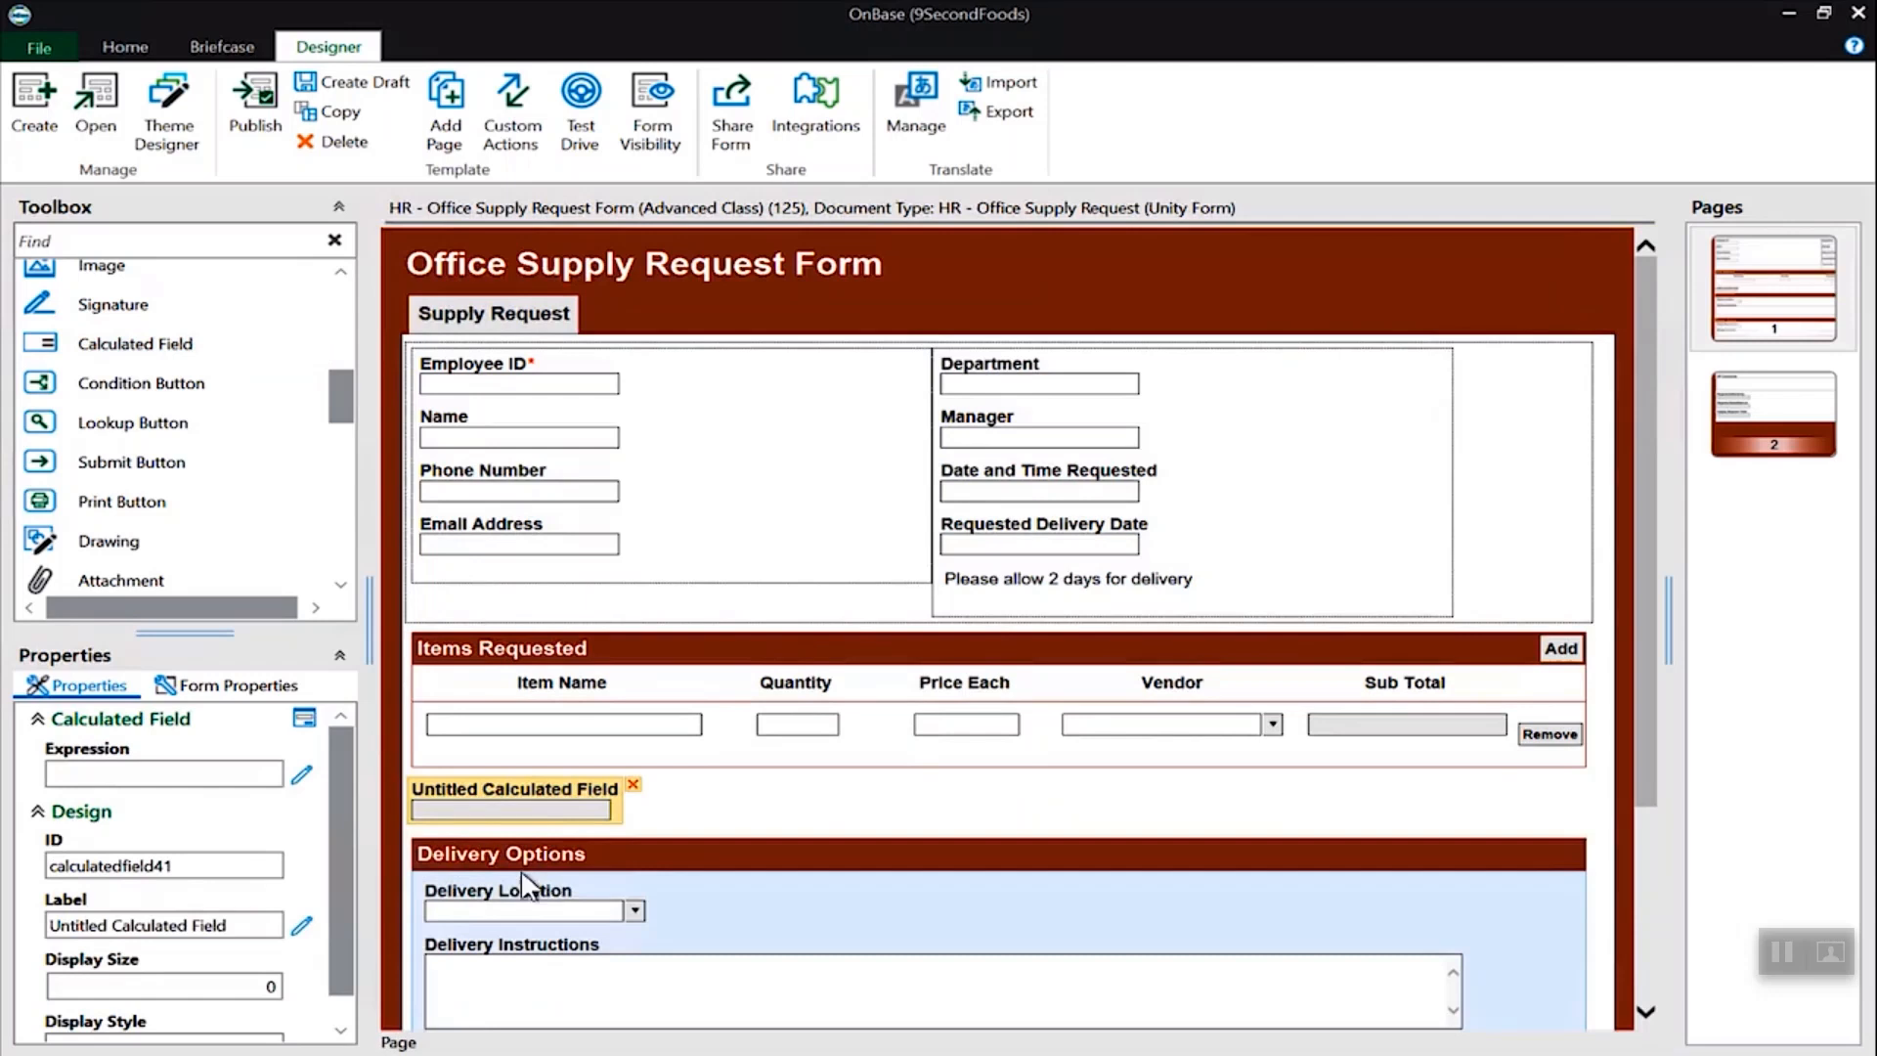
{"action": "left_click", "coordinate": [224, 868]}
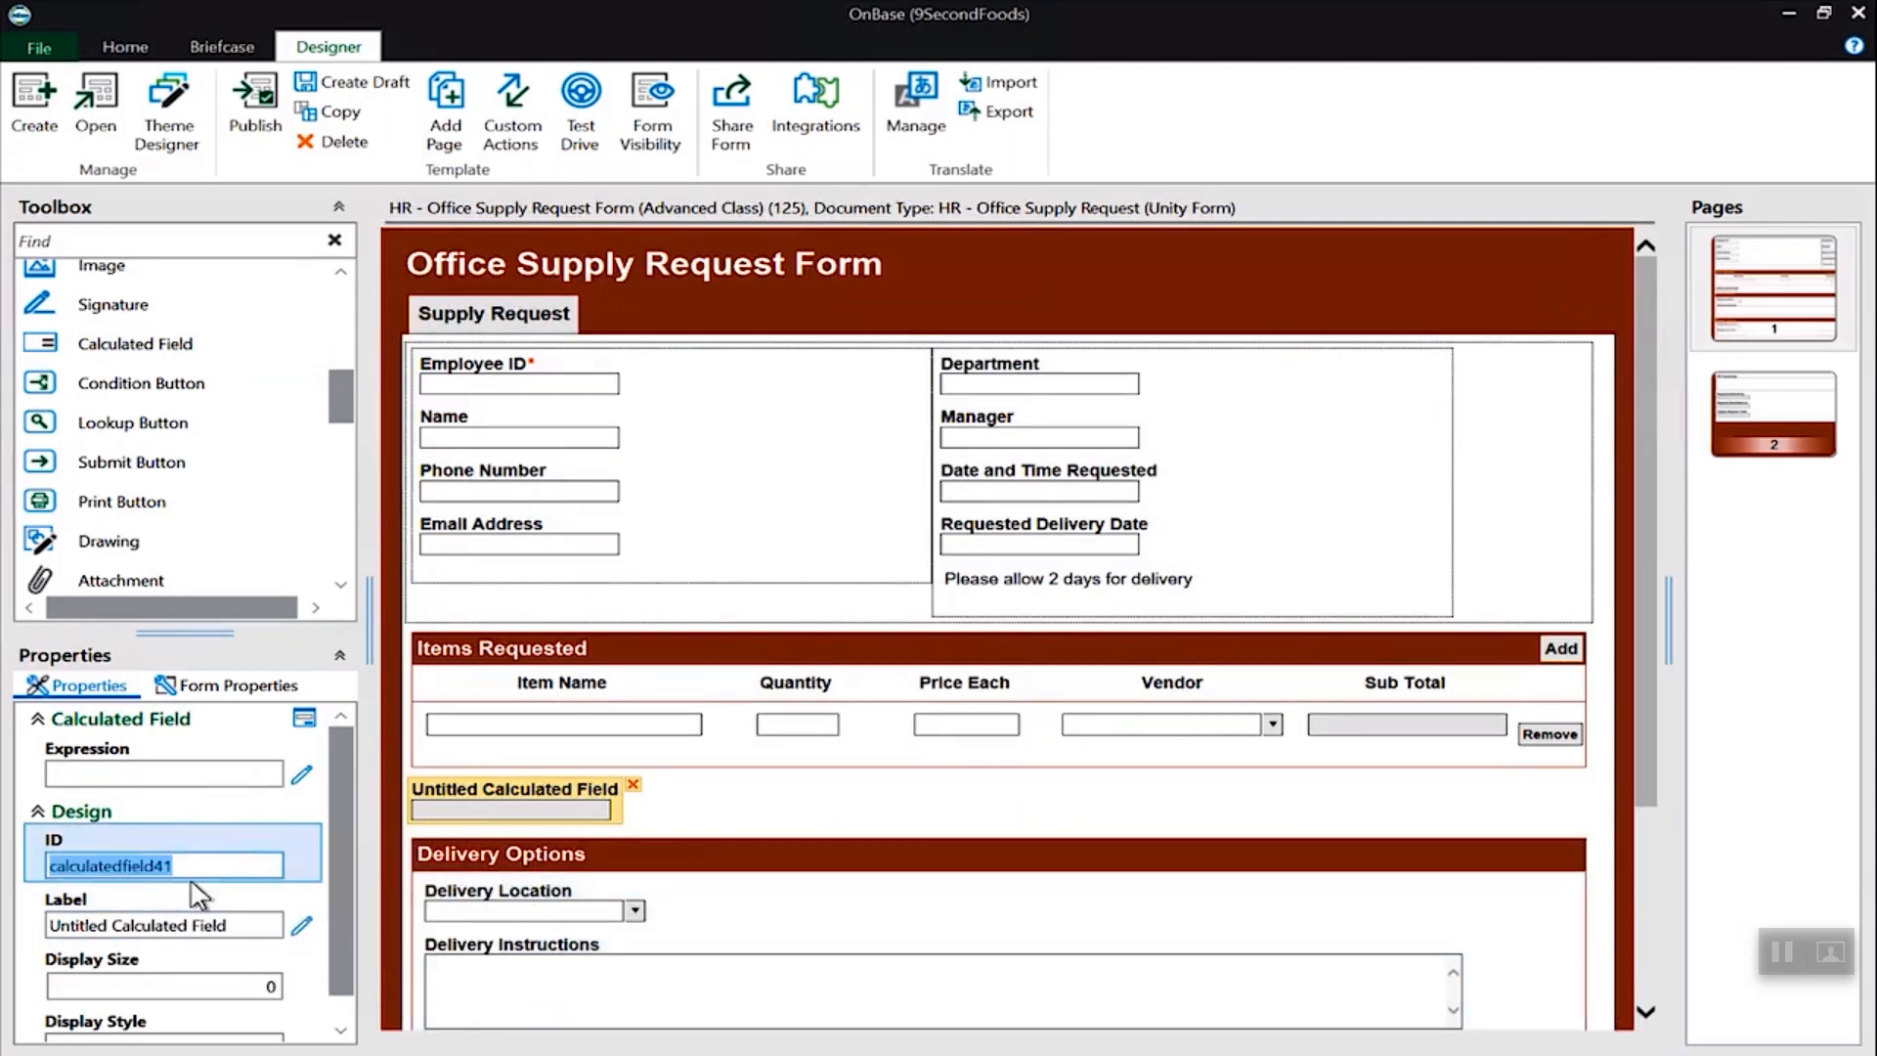
{"action": "type", "text": "GrandTotal"}
{"action": "left_click", "coordinate": [205, 924]}
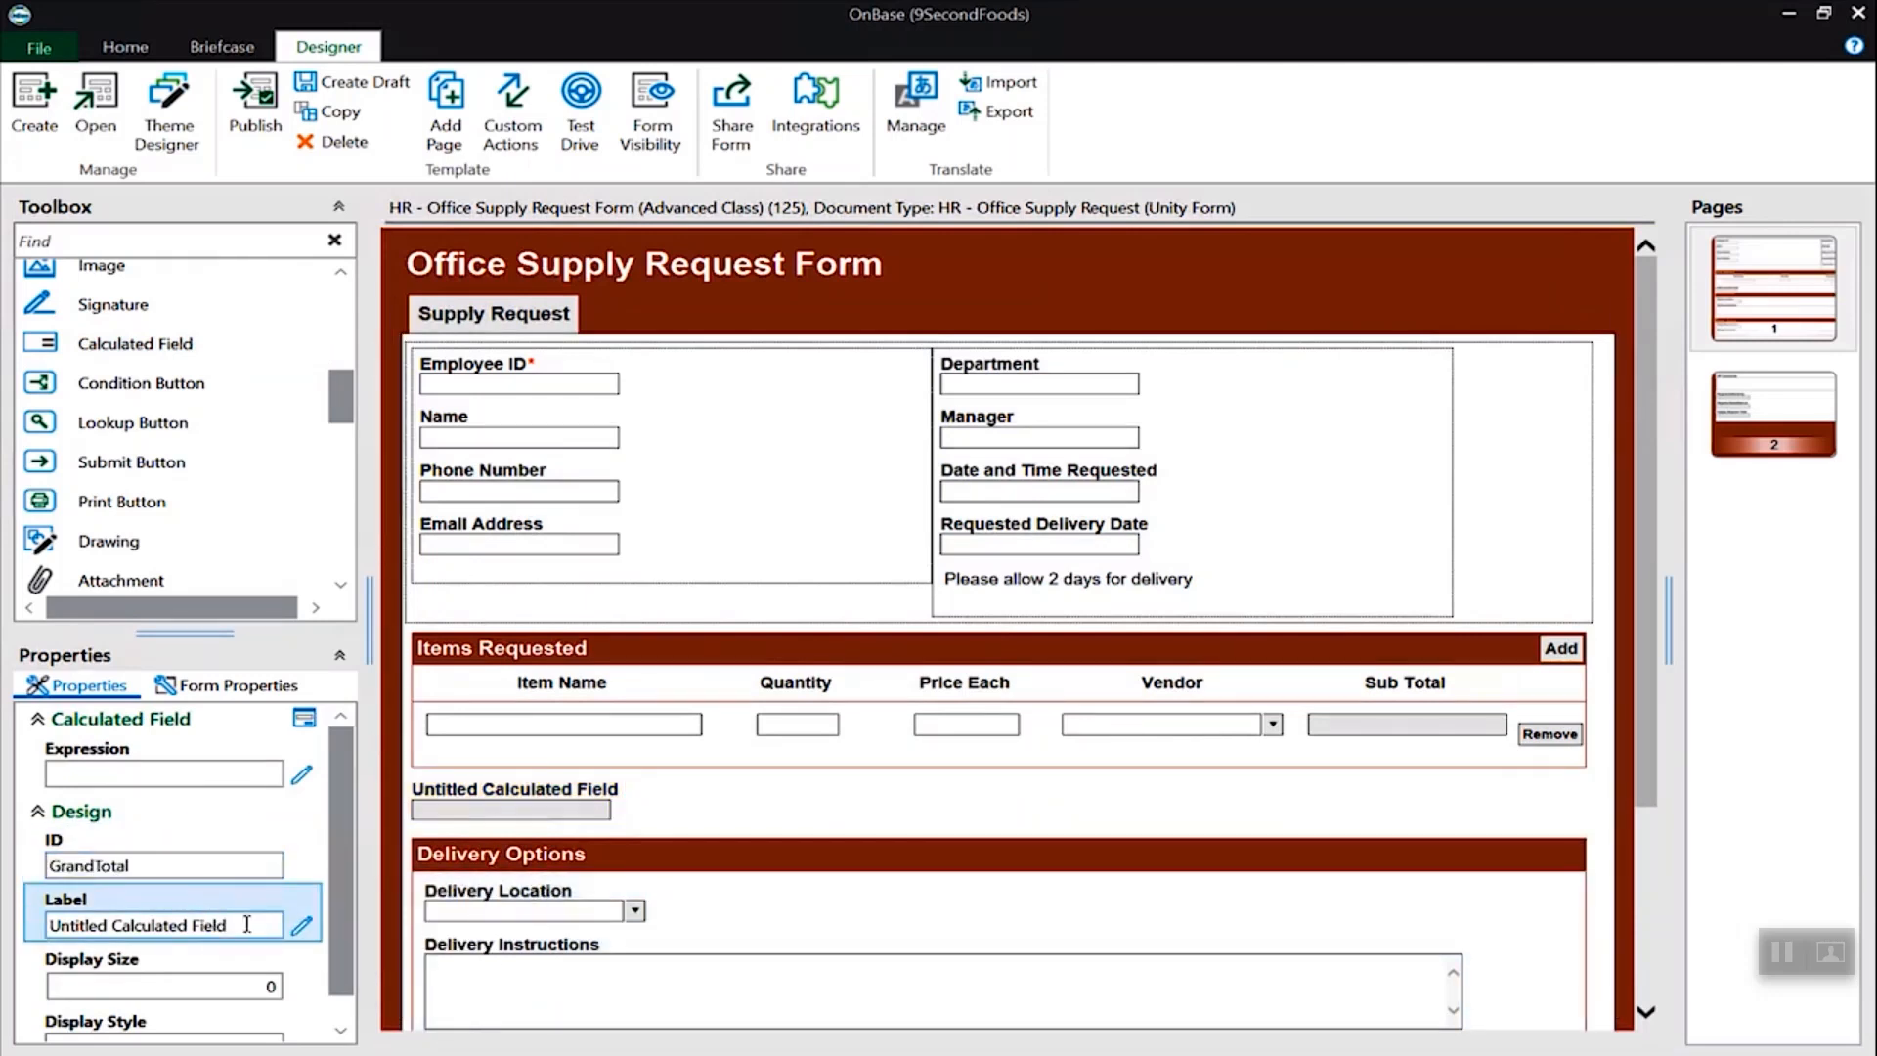
{"action": "type", "text": "Grand Total"}
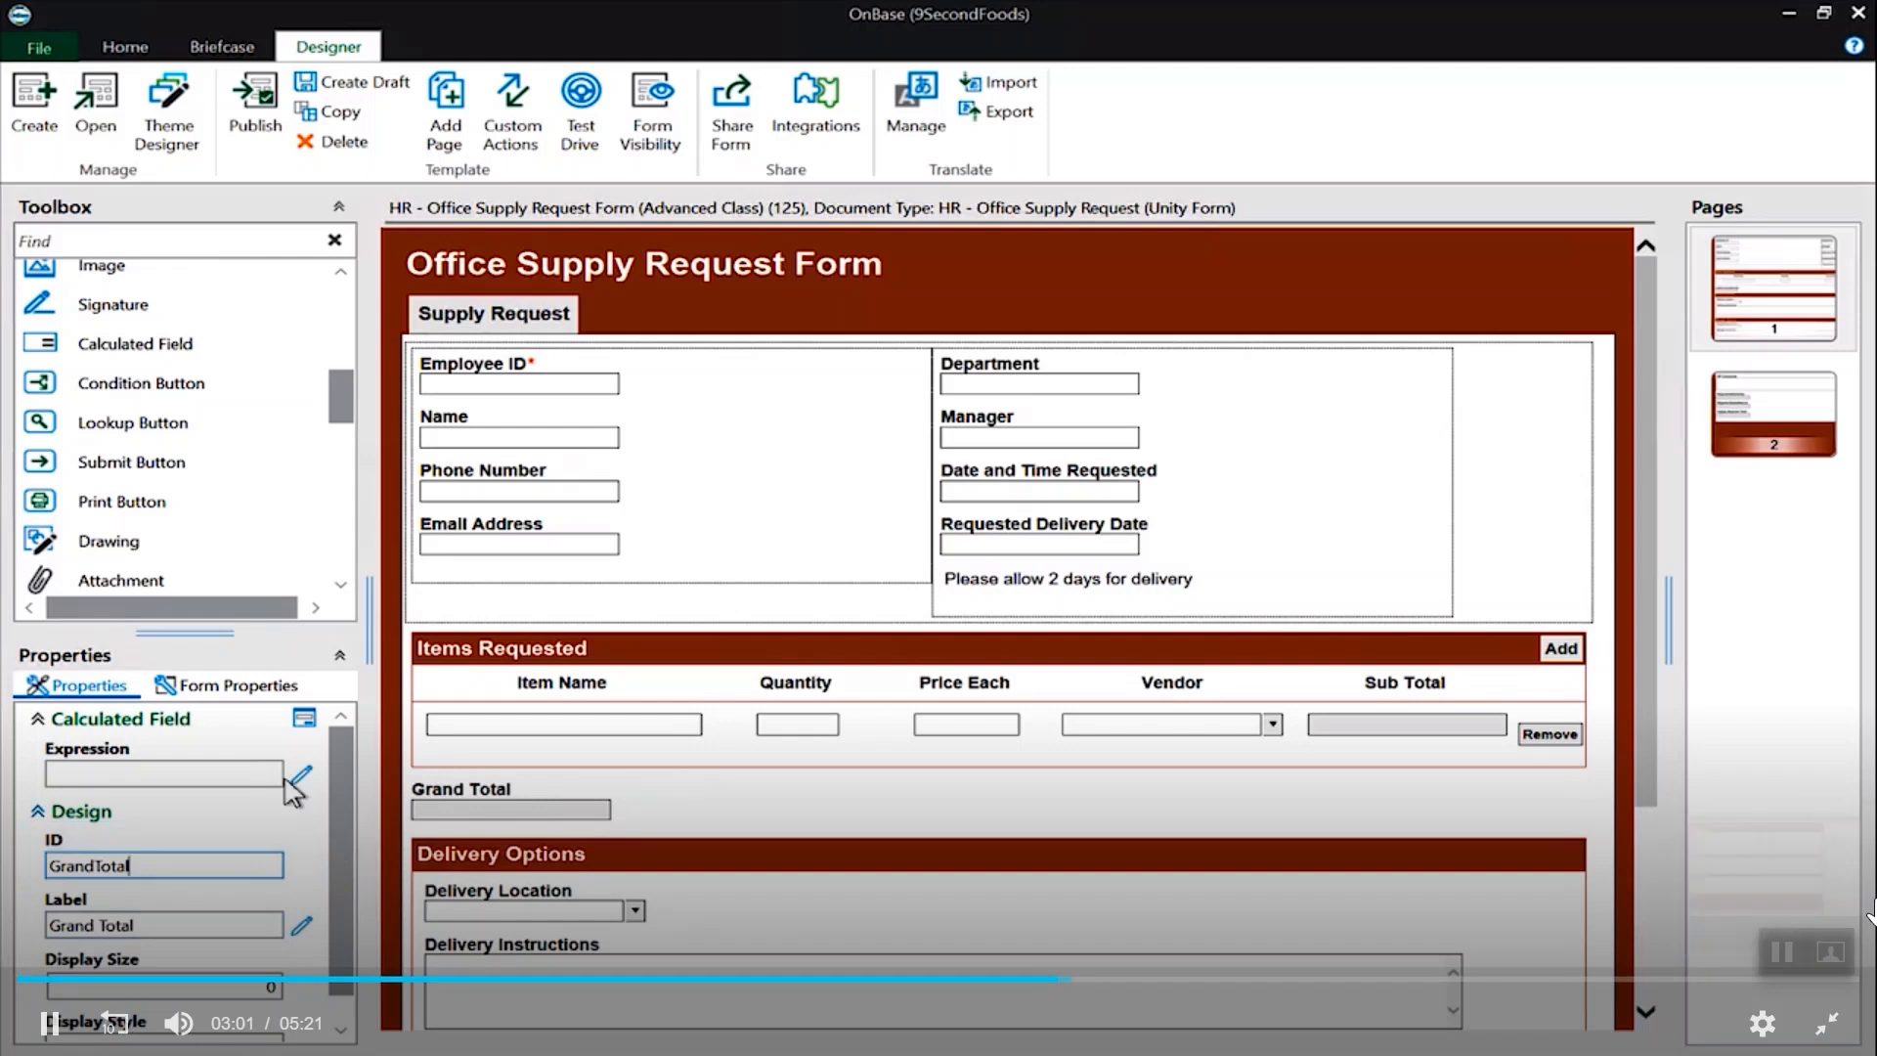
- Open the Grand Total expression builder and insert the sum function
{"action": "left_click", "coordinate": [301, 793]}
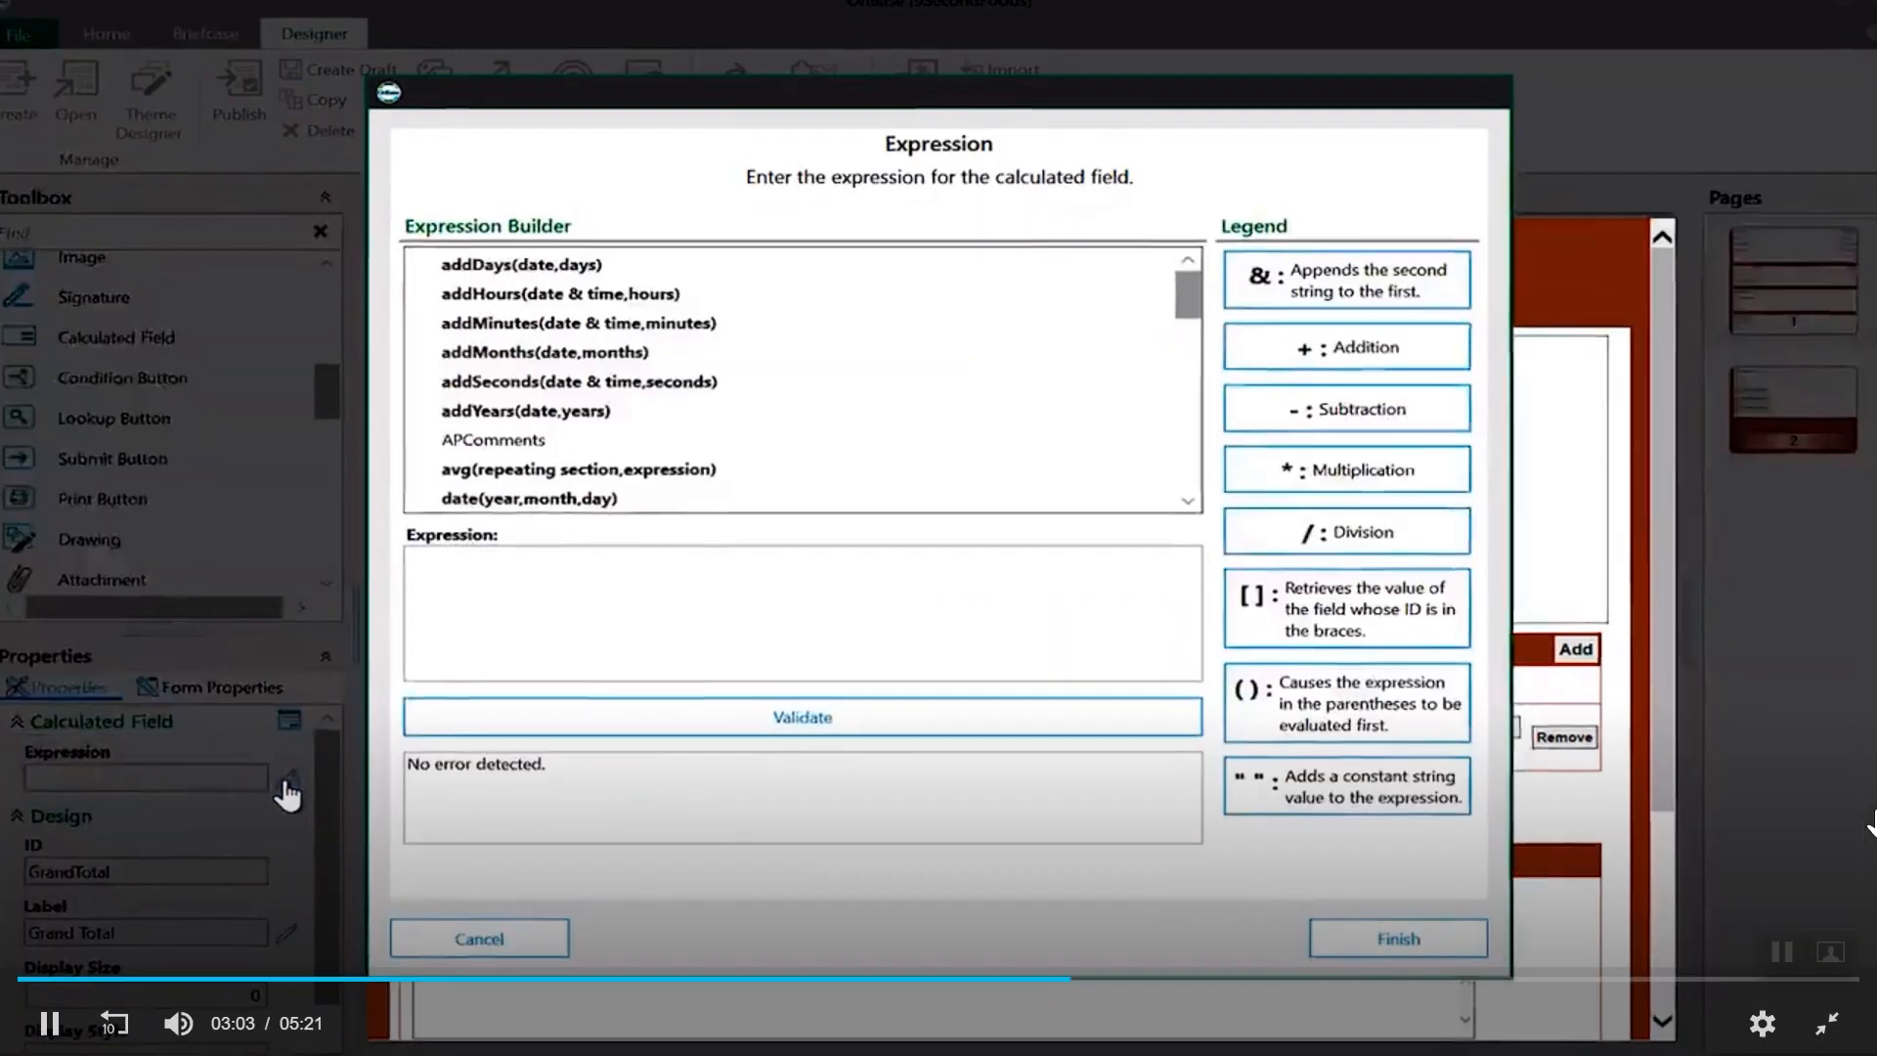
{"action": "left_click", "coordinate": [51, 1024]}
{"action": "left_click", "coordinate": [51, 1023]}
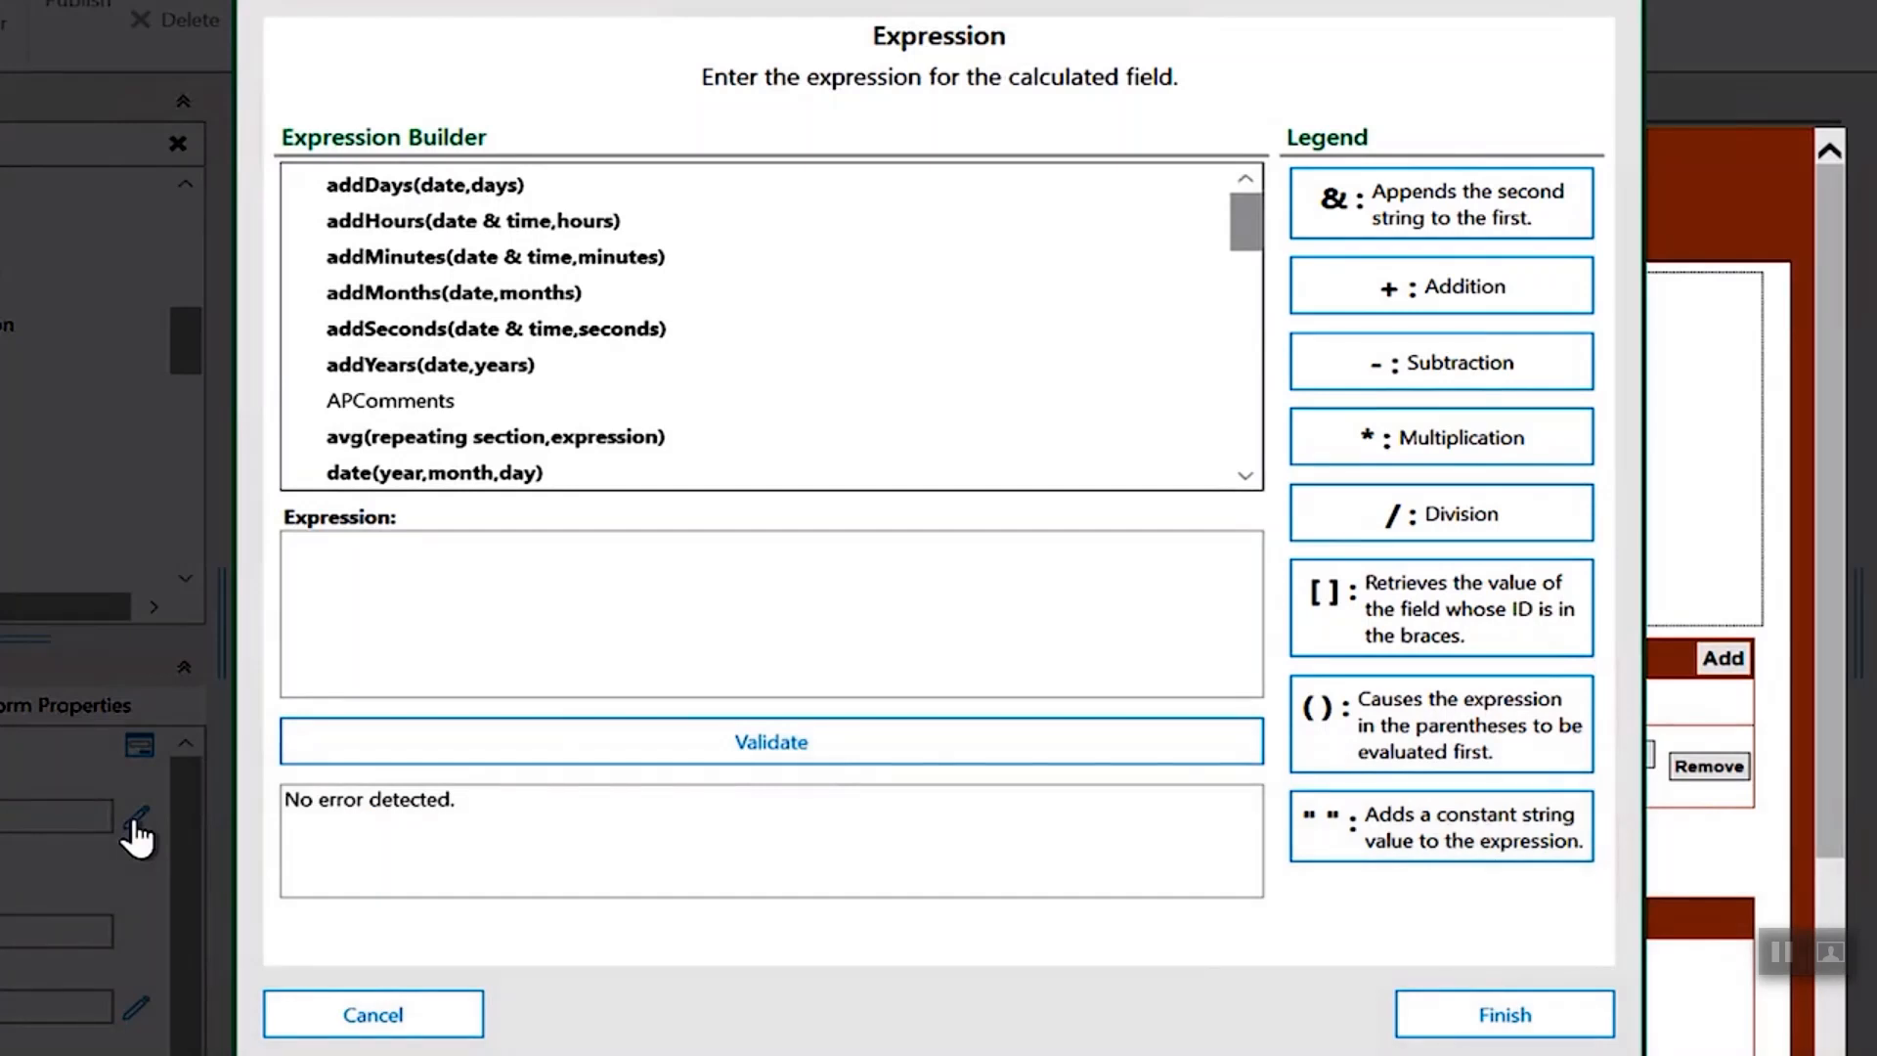
{"action": "left_click_drag", "start_coordinate": [1247, 224], "coordinate": [1267, 445]}
{"action": "left_click", "coordinate": [472, 329]}
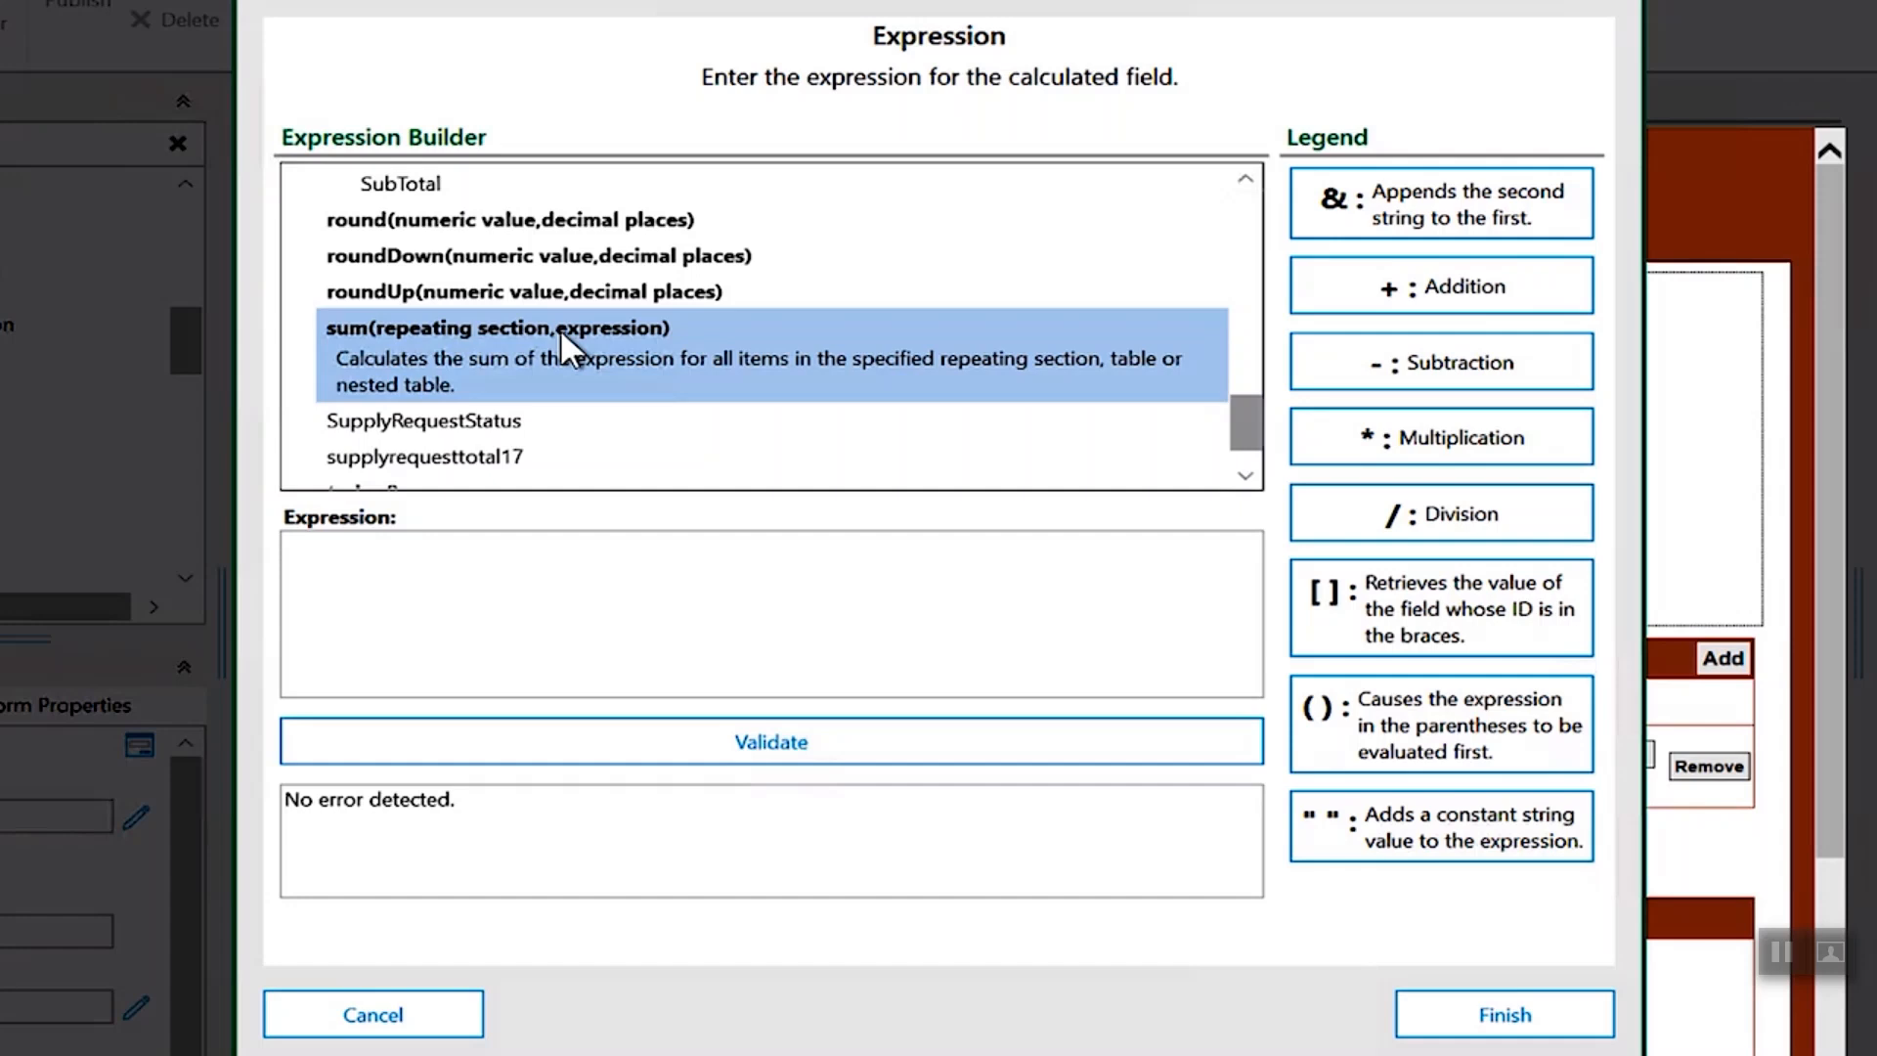
{"action": "left_click", "coordinate": [366, 546]}
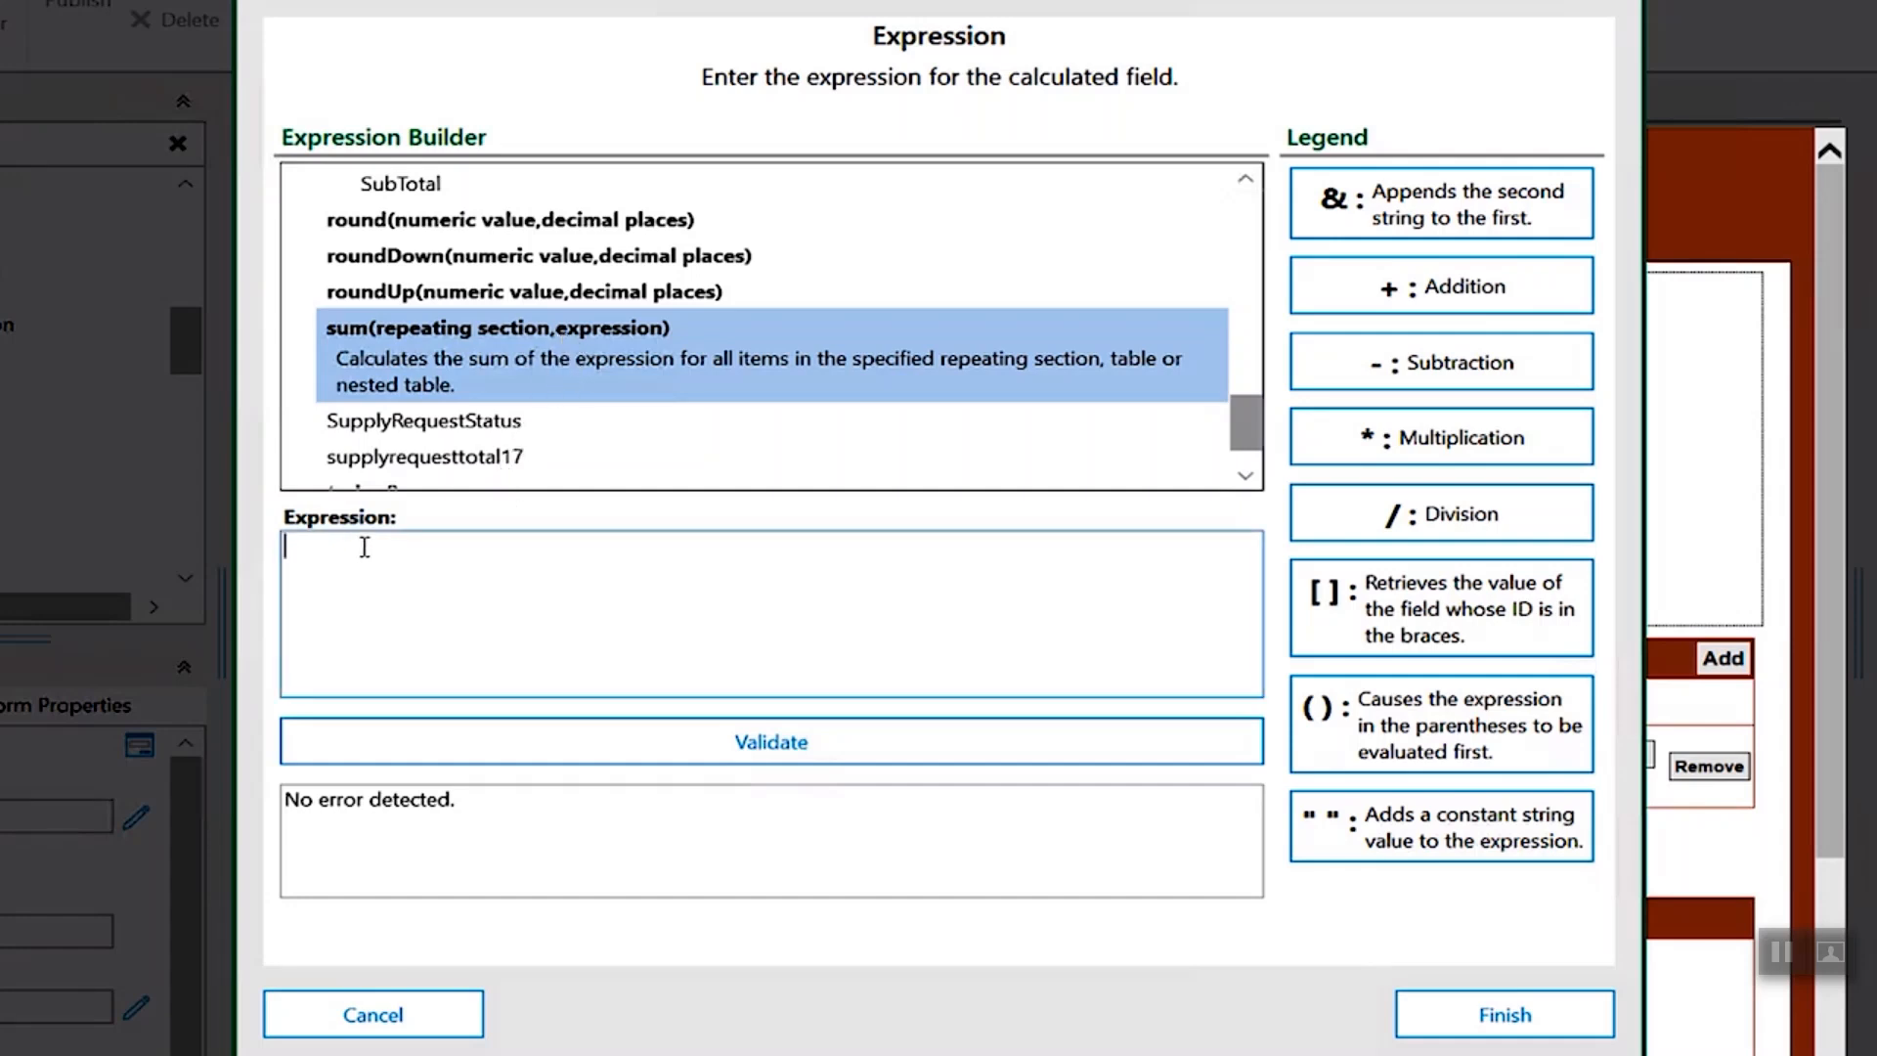
{"action": "double_click", "coordinate": [507, 358]}
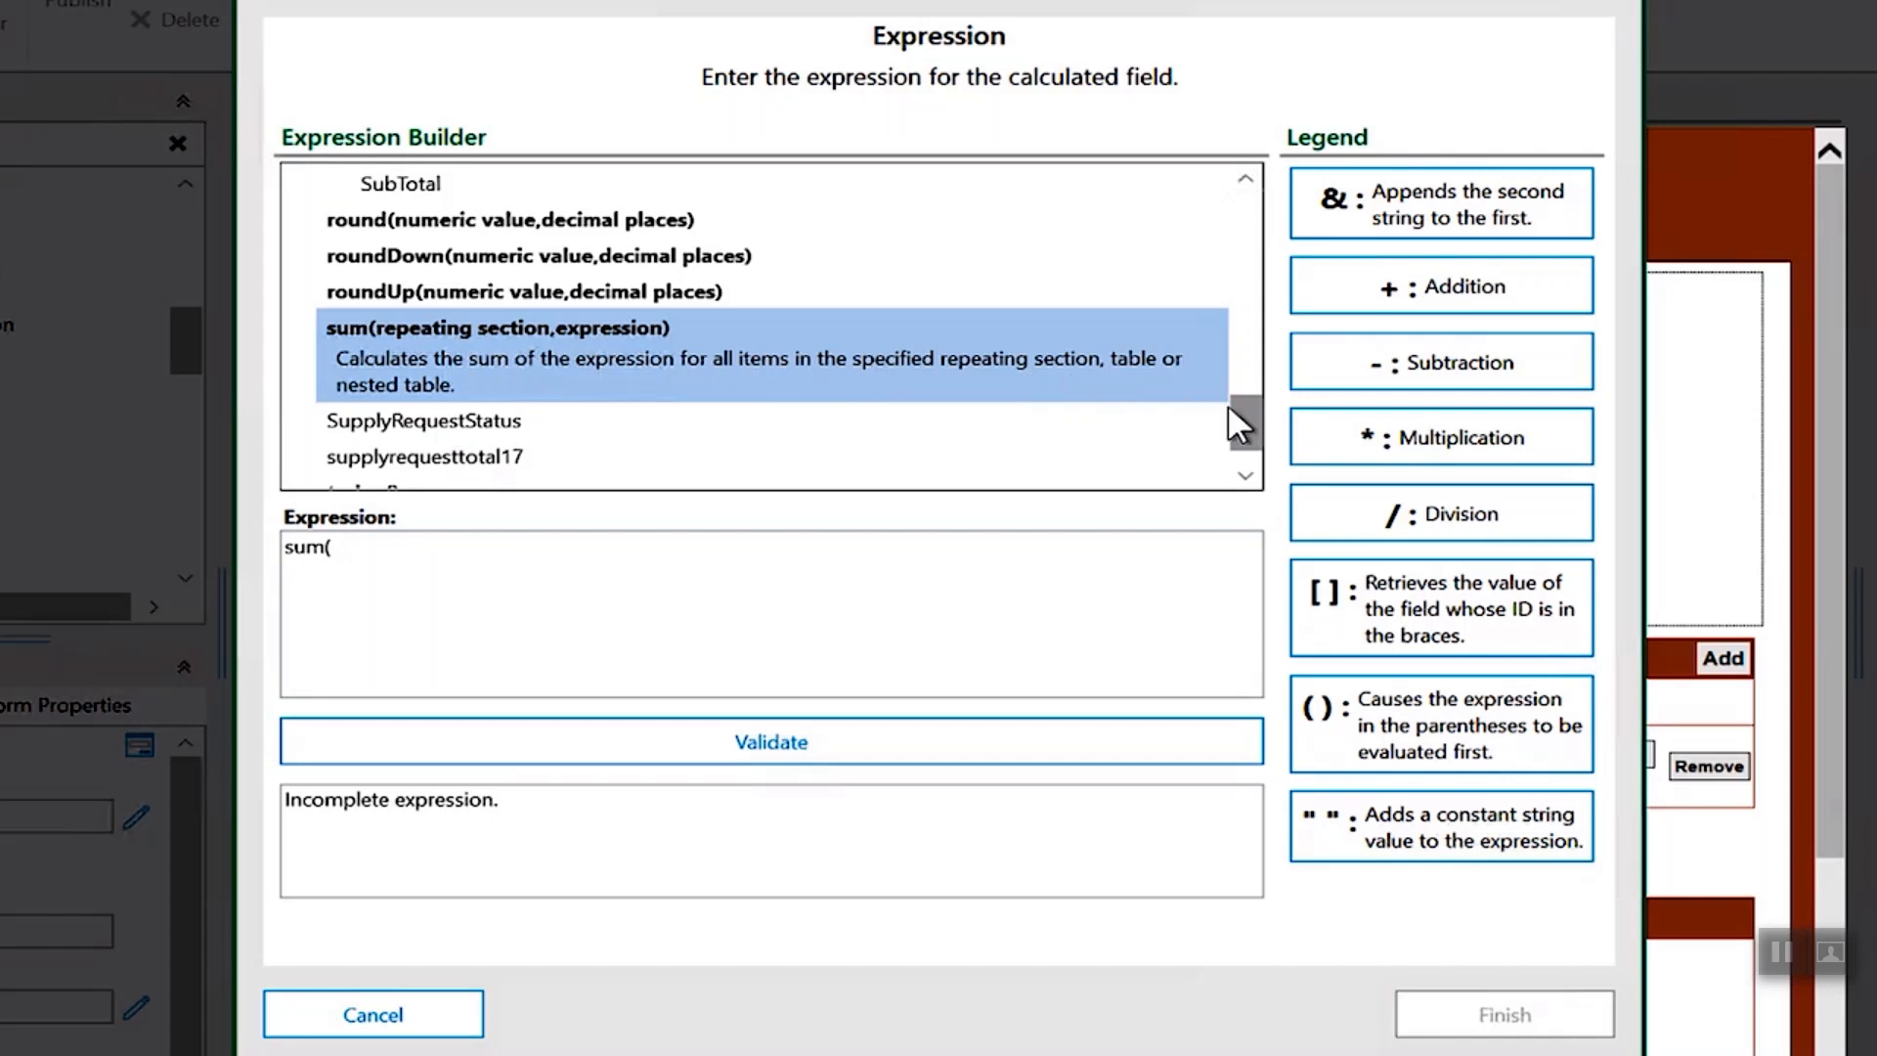
- Complete the expression as sum([RequestedItemsTable],[SubTotal]), validate it and finish
{"action": "left_click_drag", "start_coordinate": [1246, 421], "coordinate": [1252, 378]}
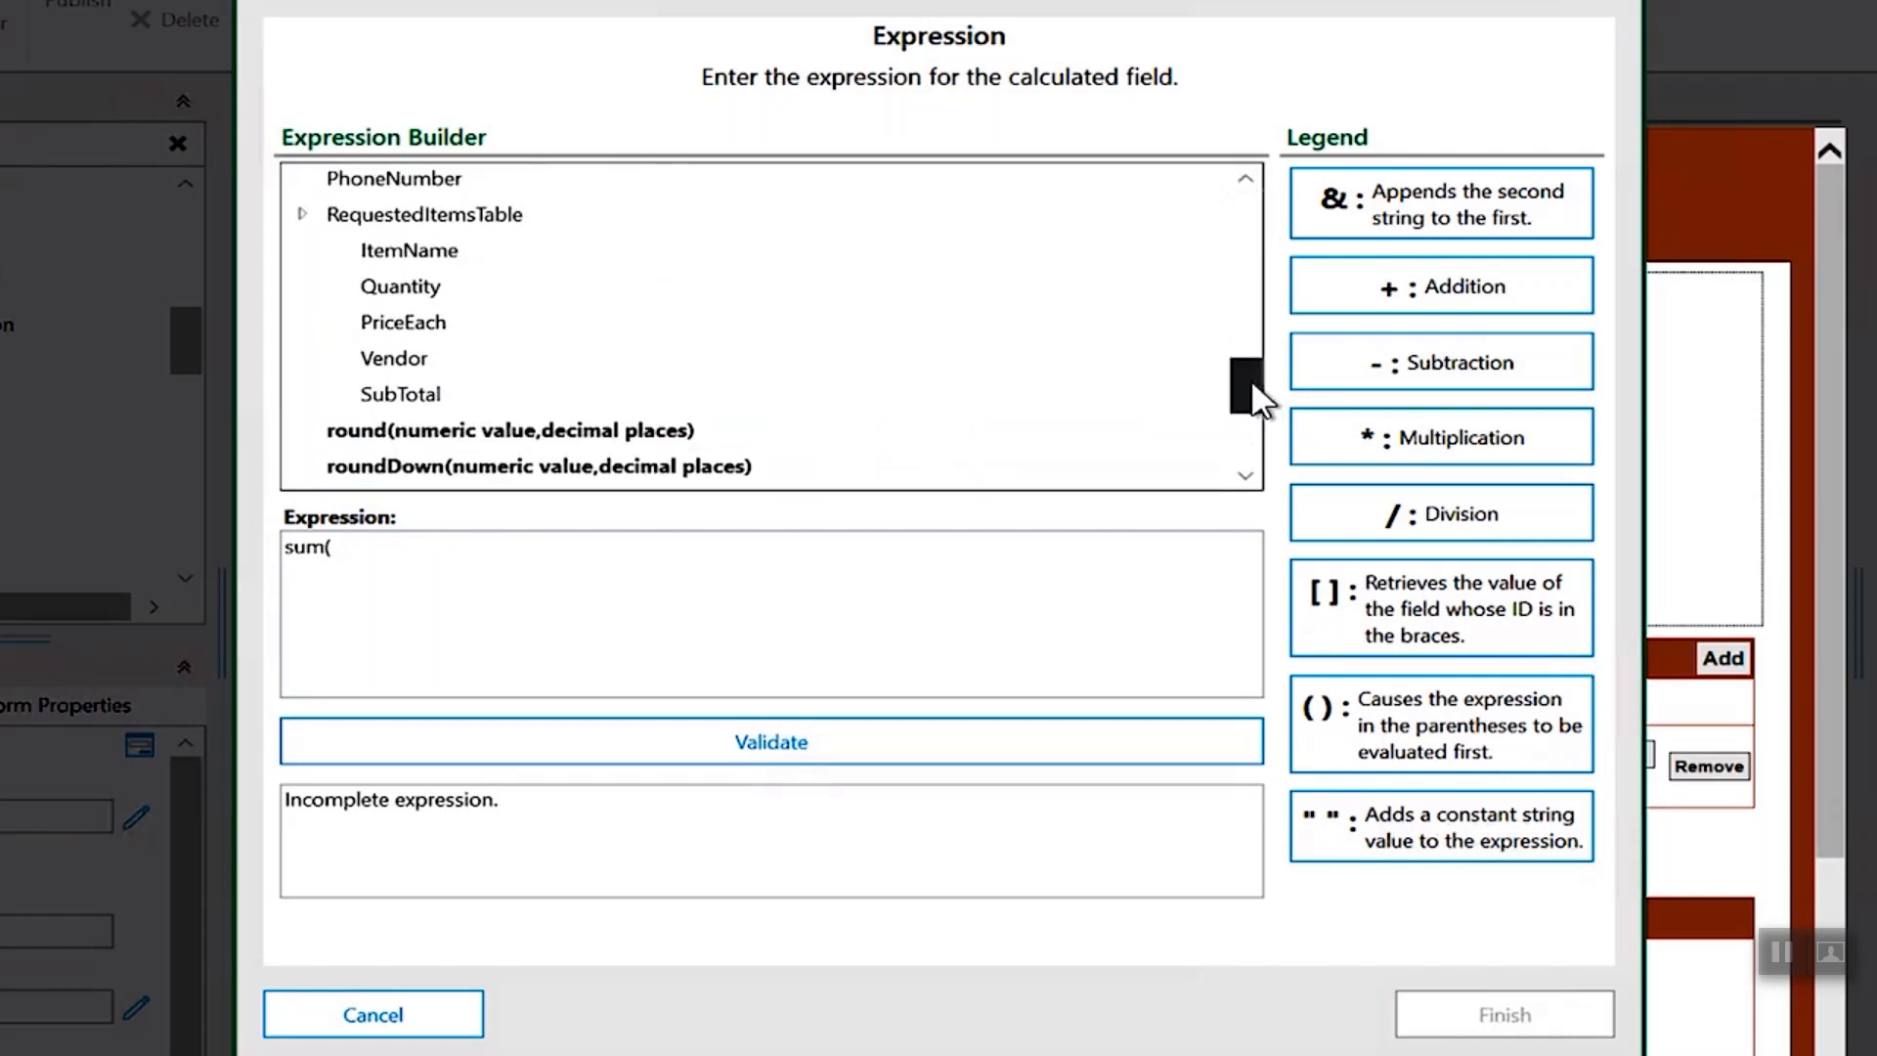
{"action": "double_click", "coordinate": [413, 215]}
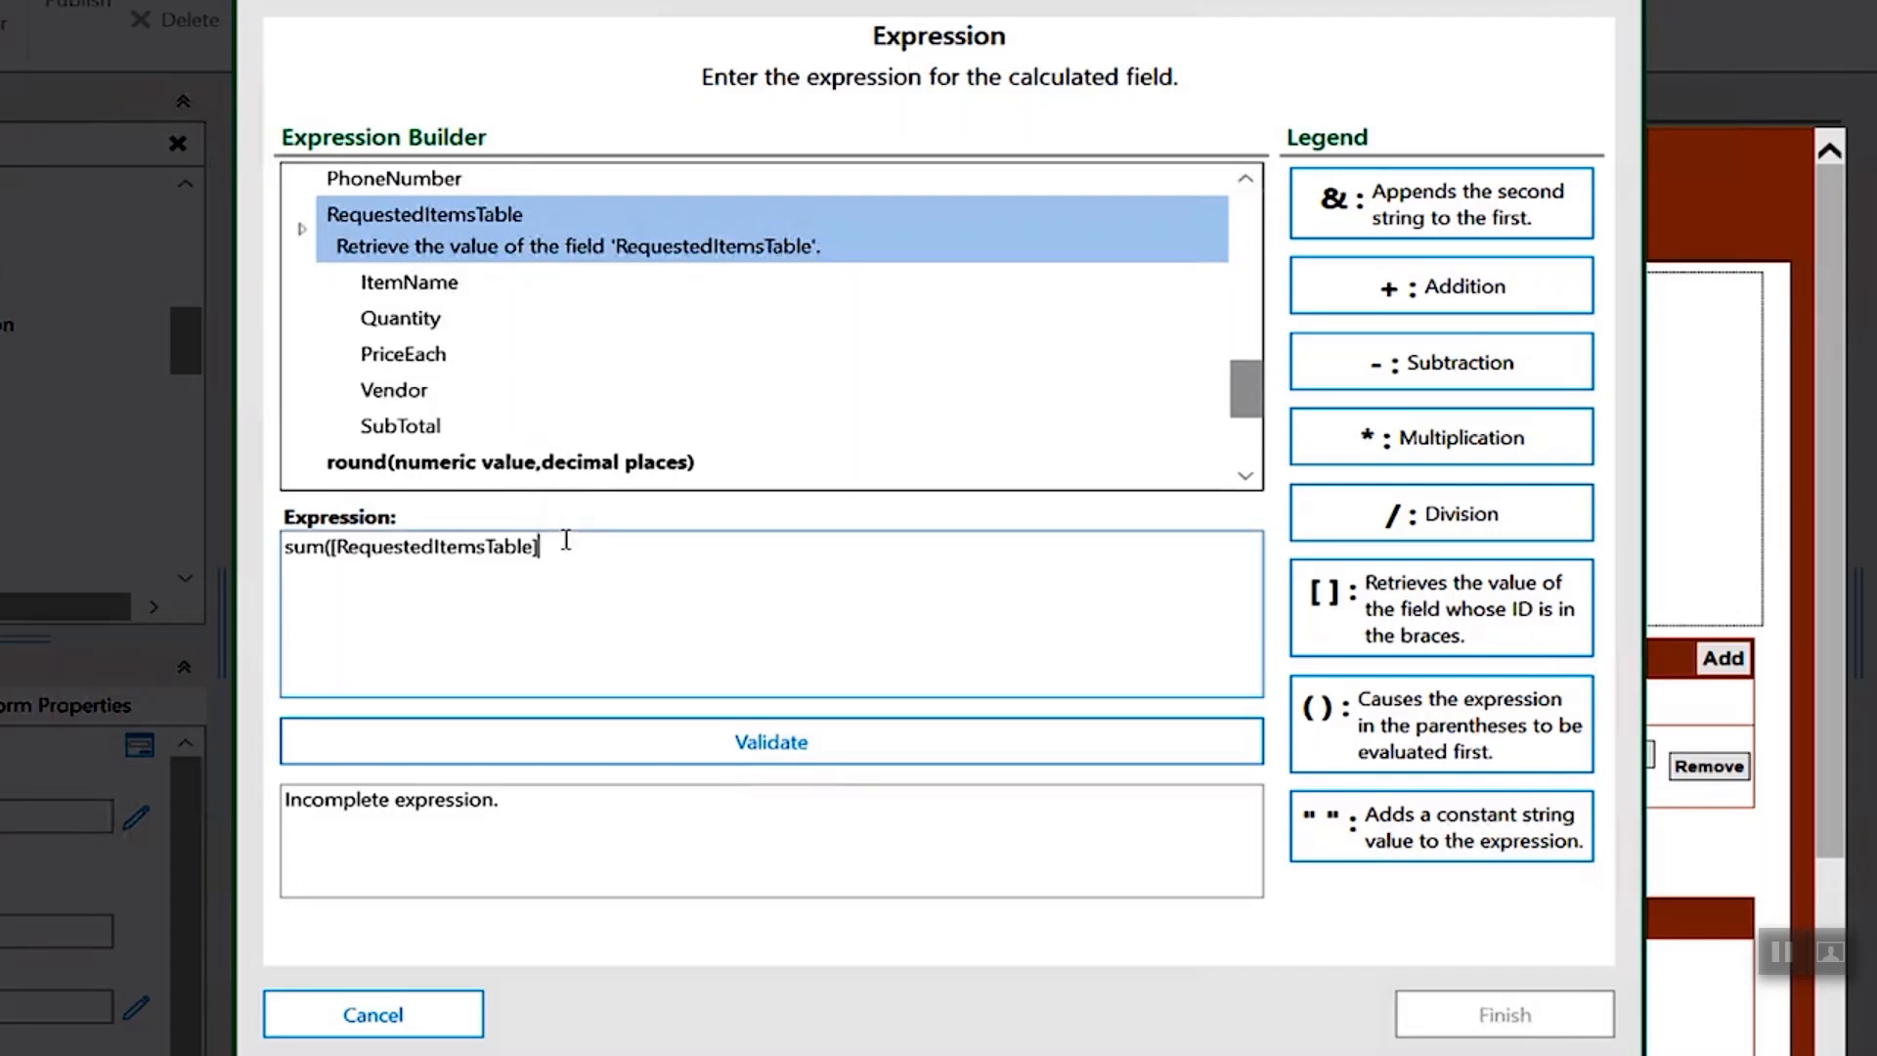
{"action": "type", "text": ","}
{"action": "double_click", "coordinate": [383, 424]}
{"action": "left_click", "coordinate": [667, 548]}
{"action": "type", "text": ")"}
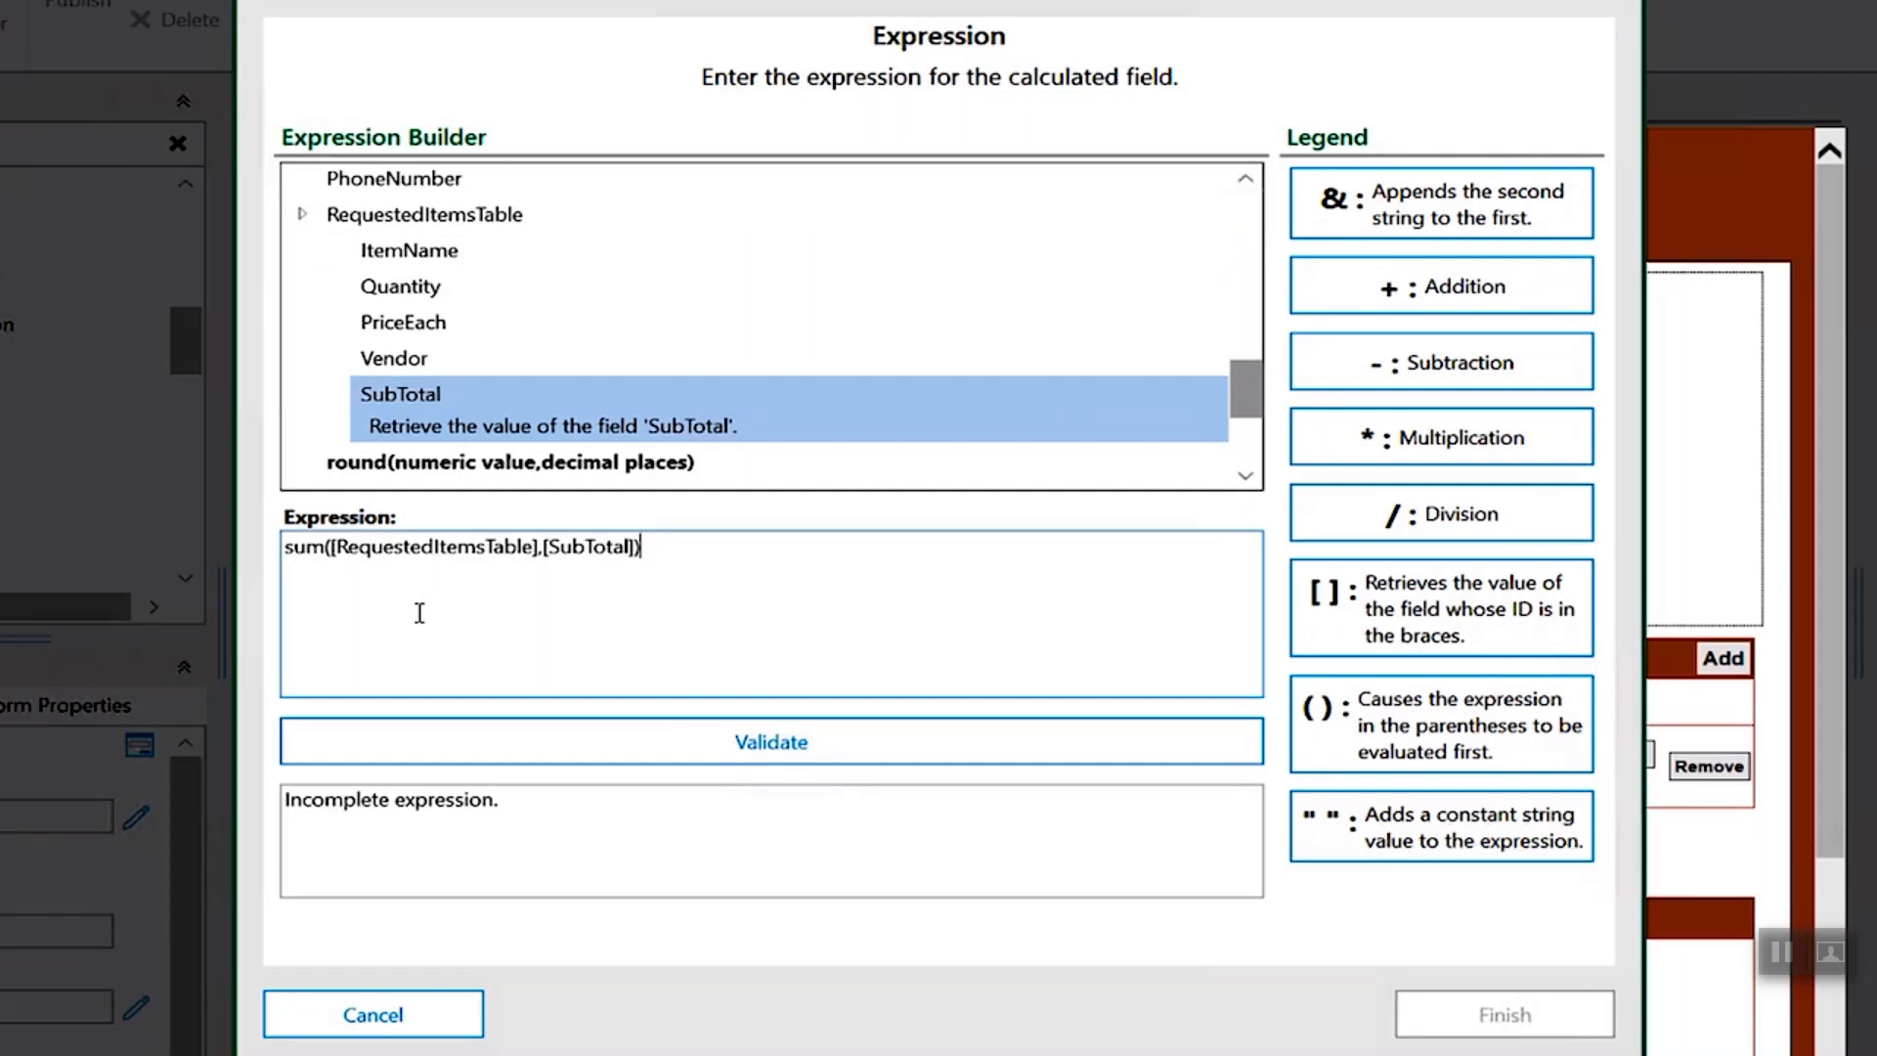
{"action": "left_click", "coordinate": [579, 759]}
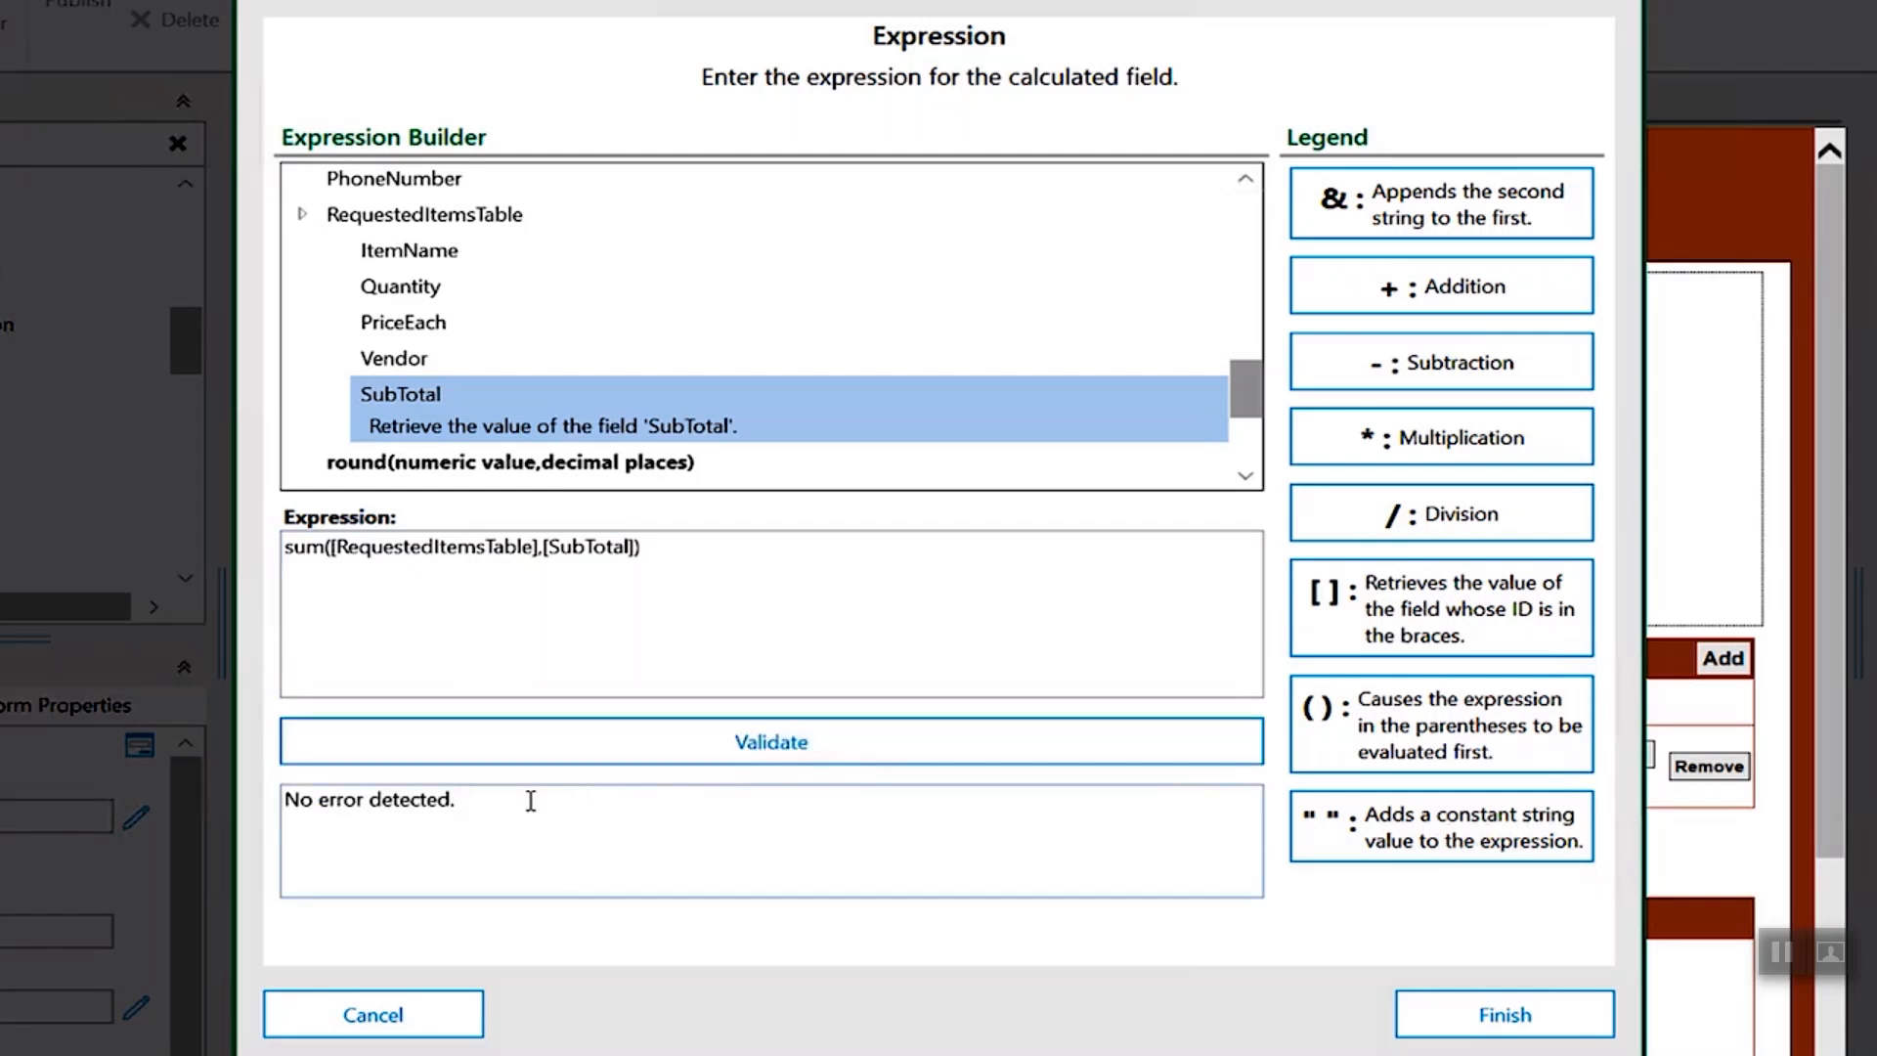
{"action": "left_click", "coordinate": [1418, 1022]}
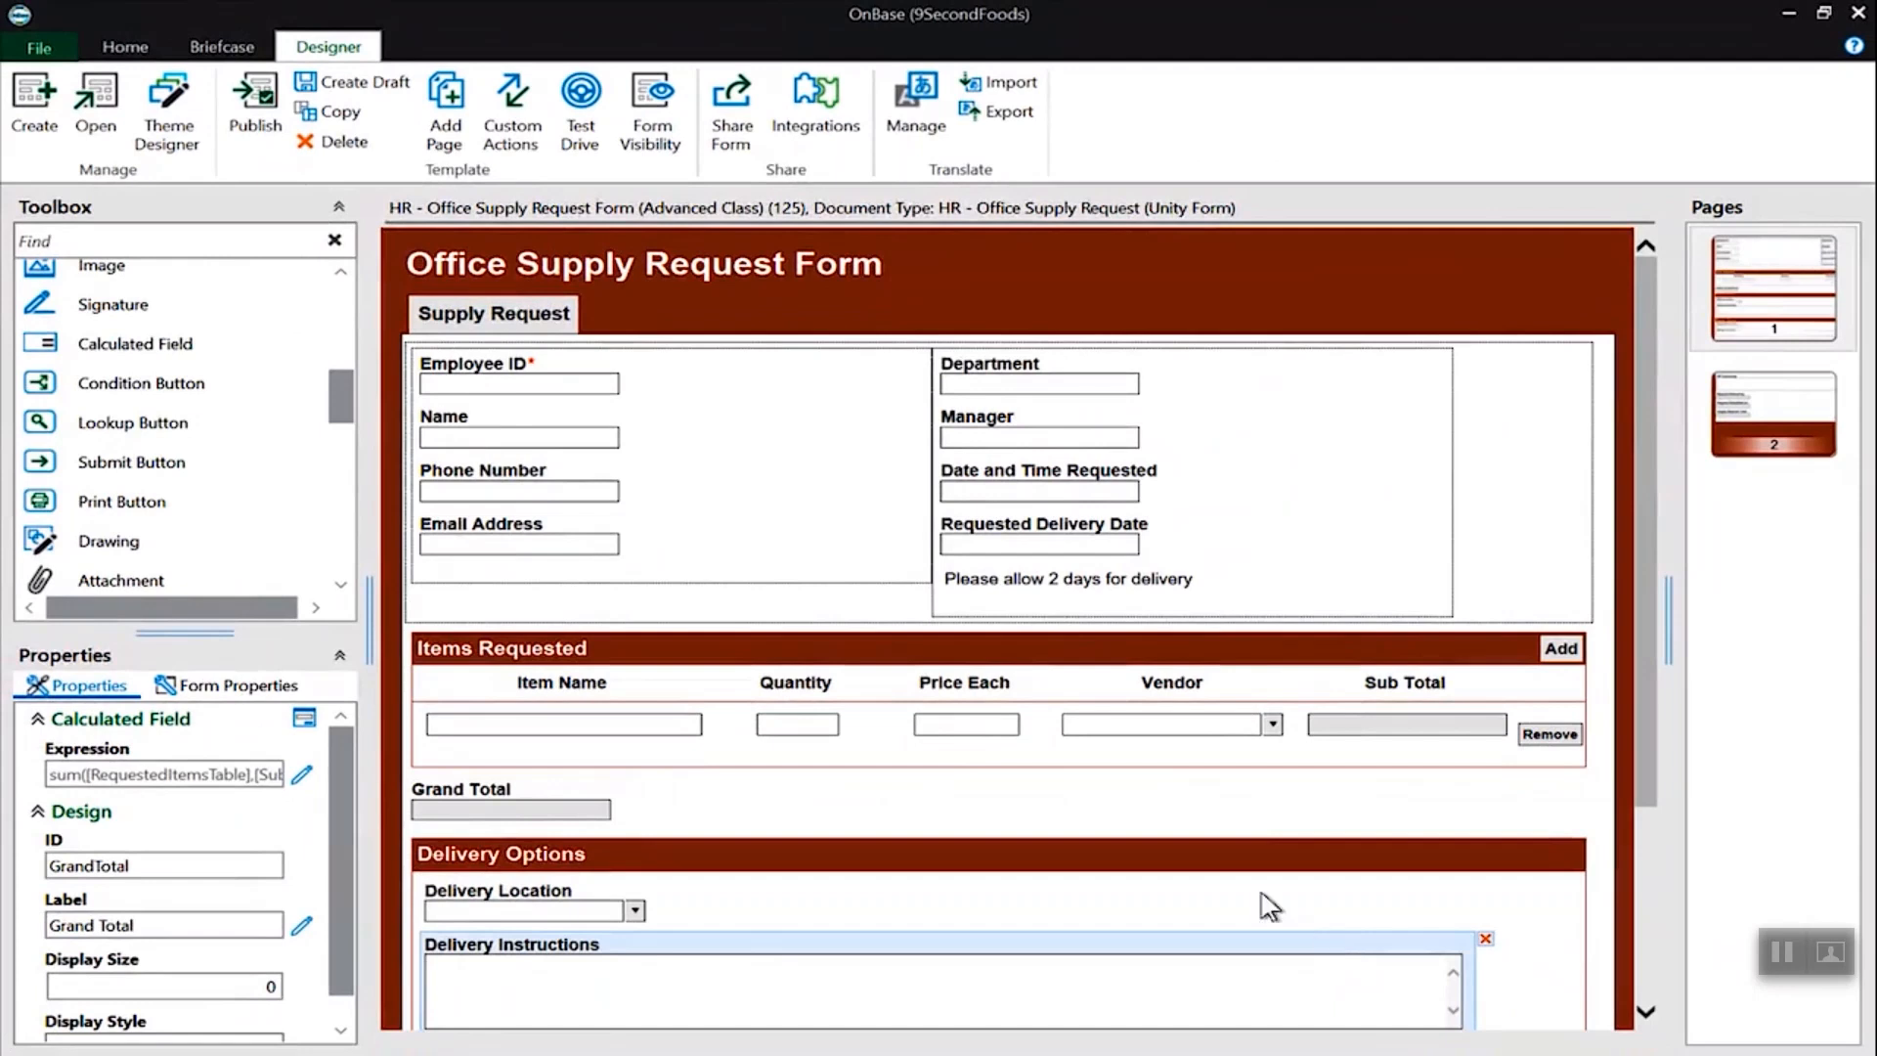
- Test drive the form and add an item row with pencils, quantity 100 and price .50
{"action": "left_click", "coordinate": [570, 115]}
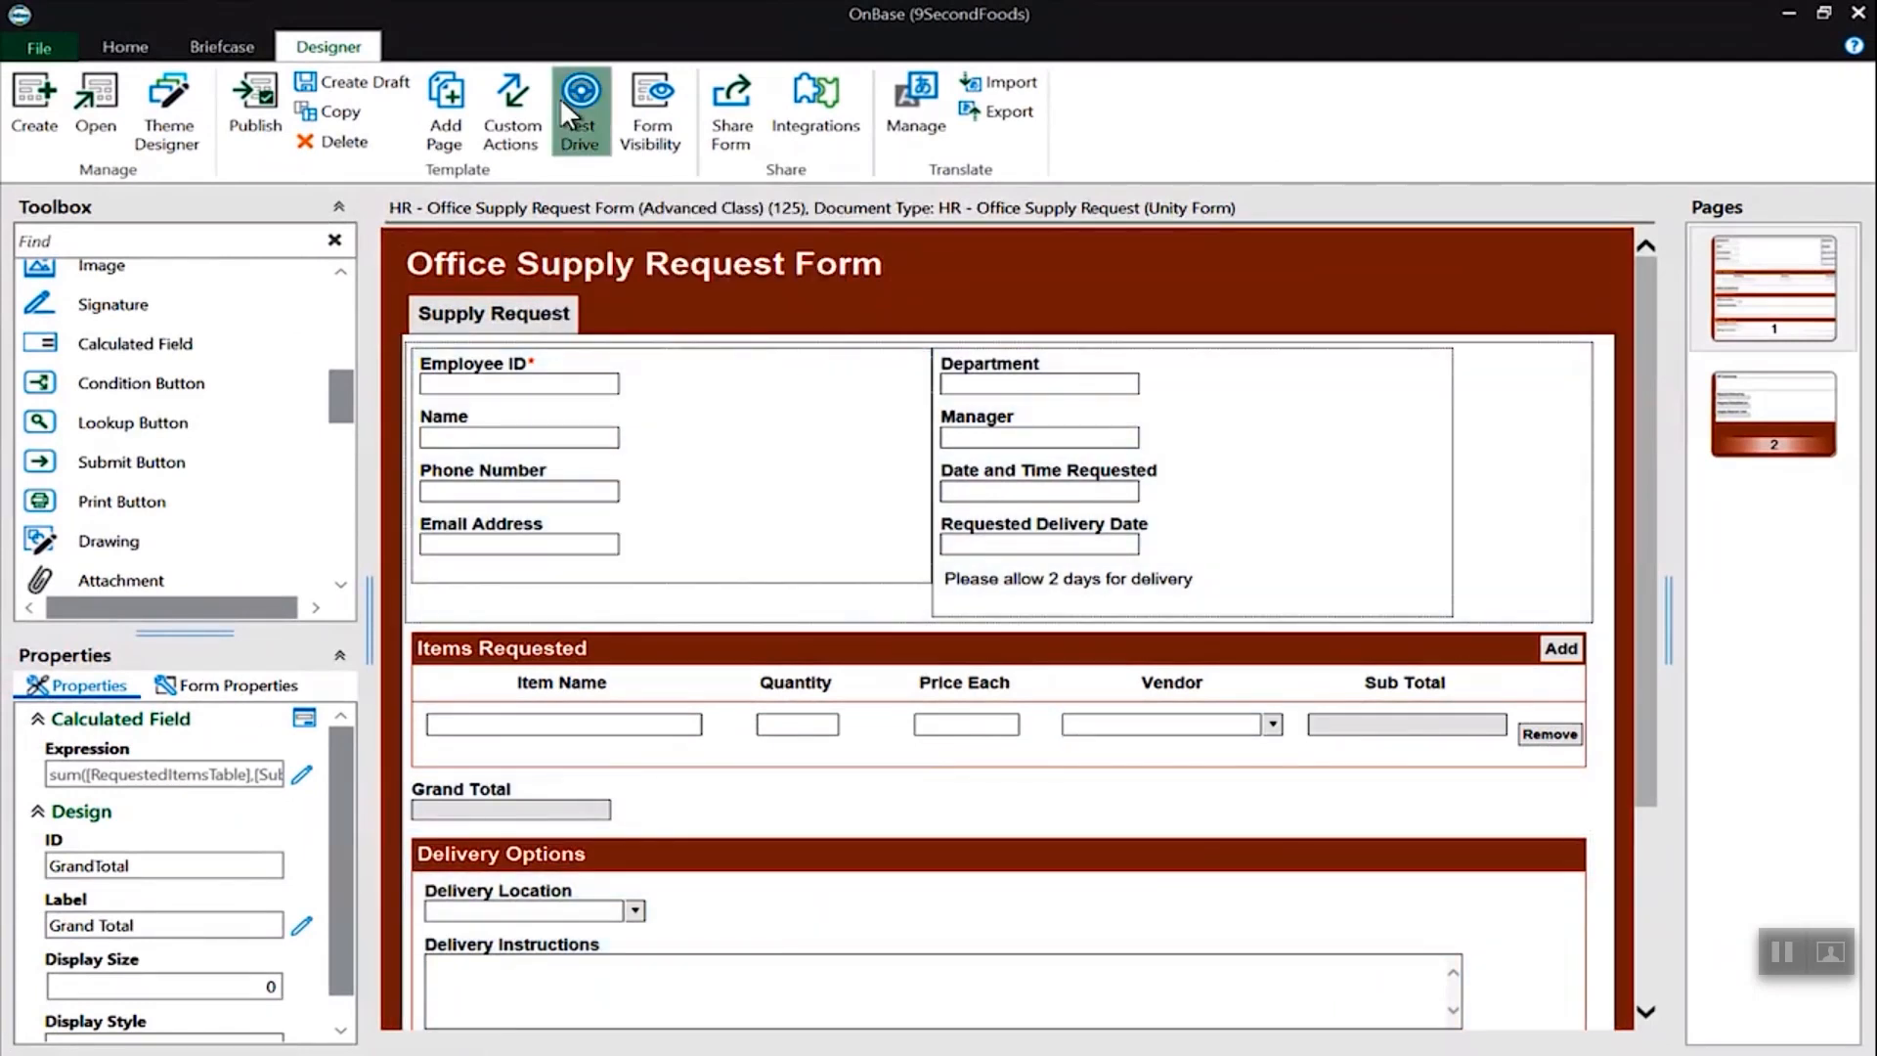
{"action": "left_click", "coordinate": [1592, 161]}
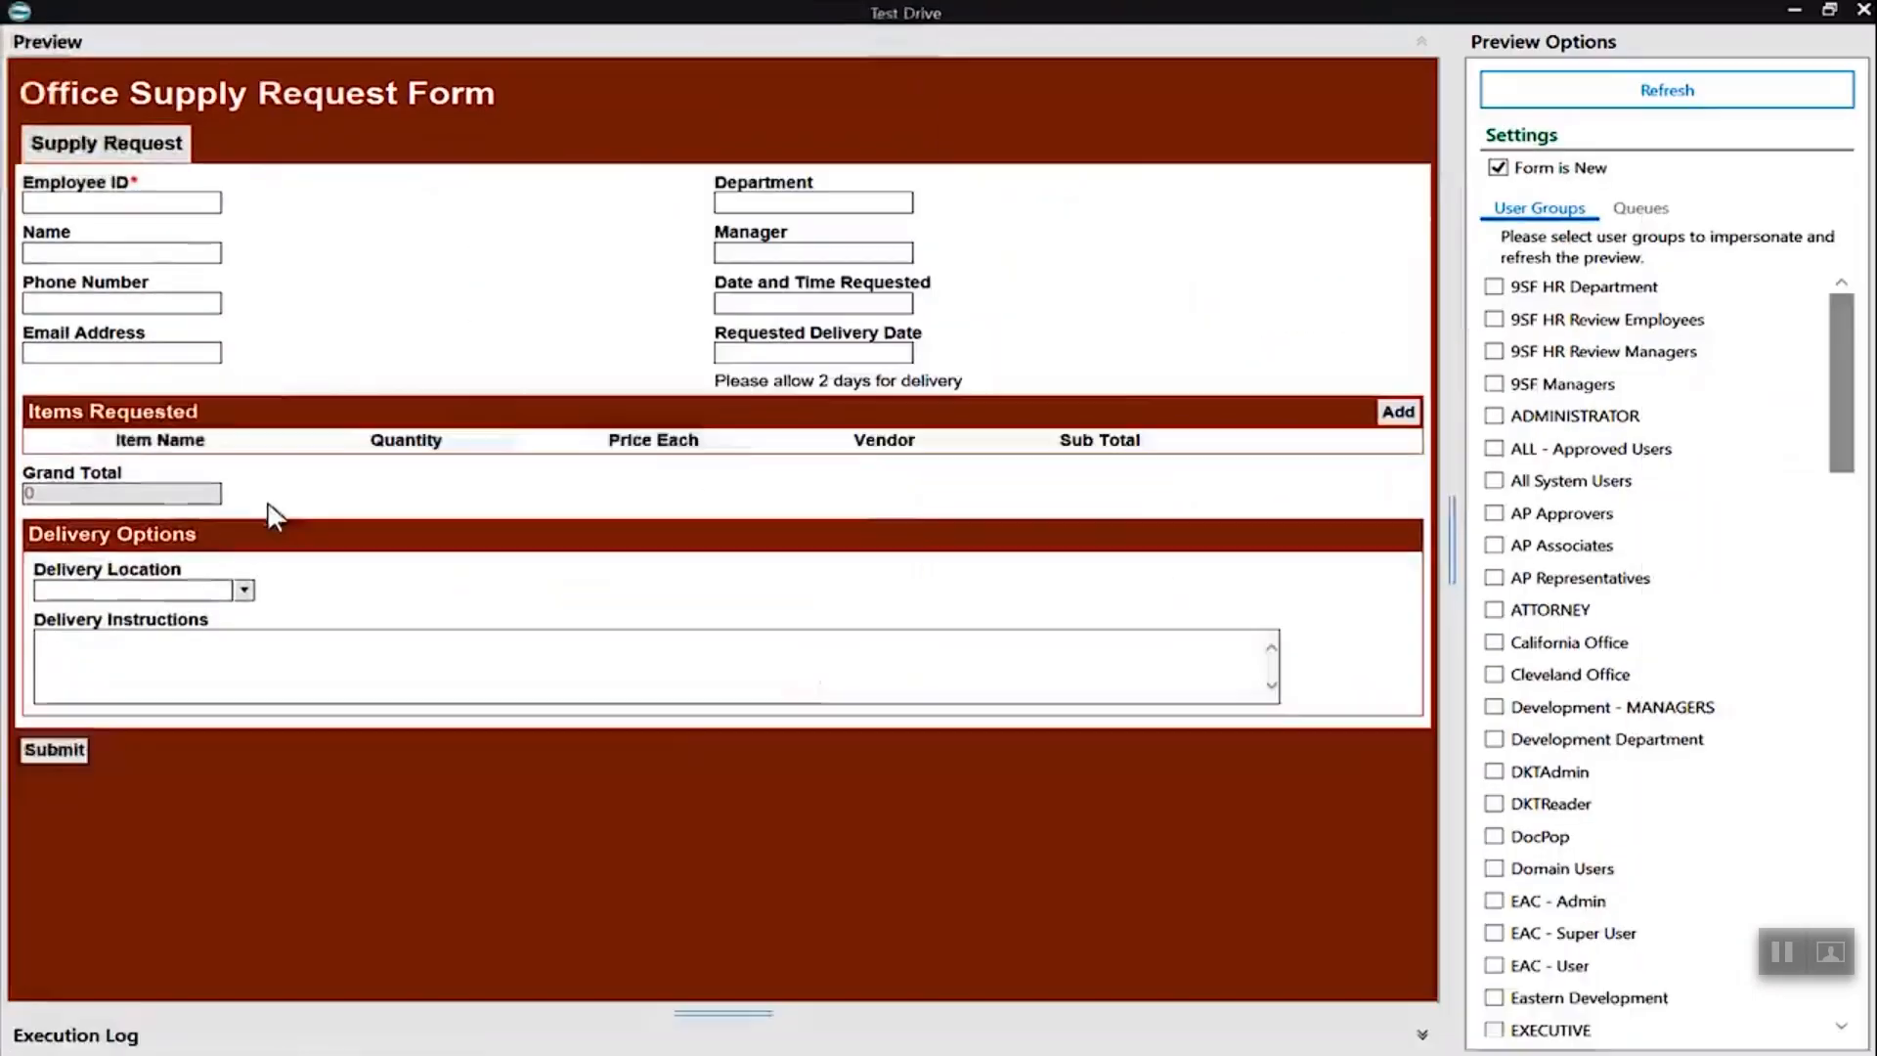
{"action": "left_click", "coordinate": [1398, 411]}
{"action": "left_click", "coordinate": [290, 473]}
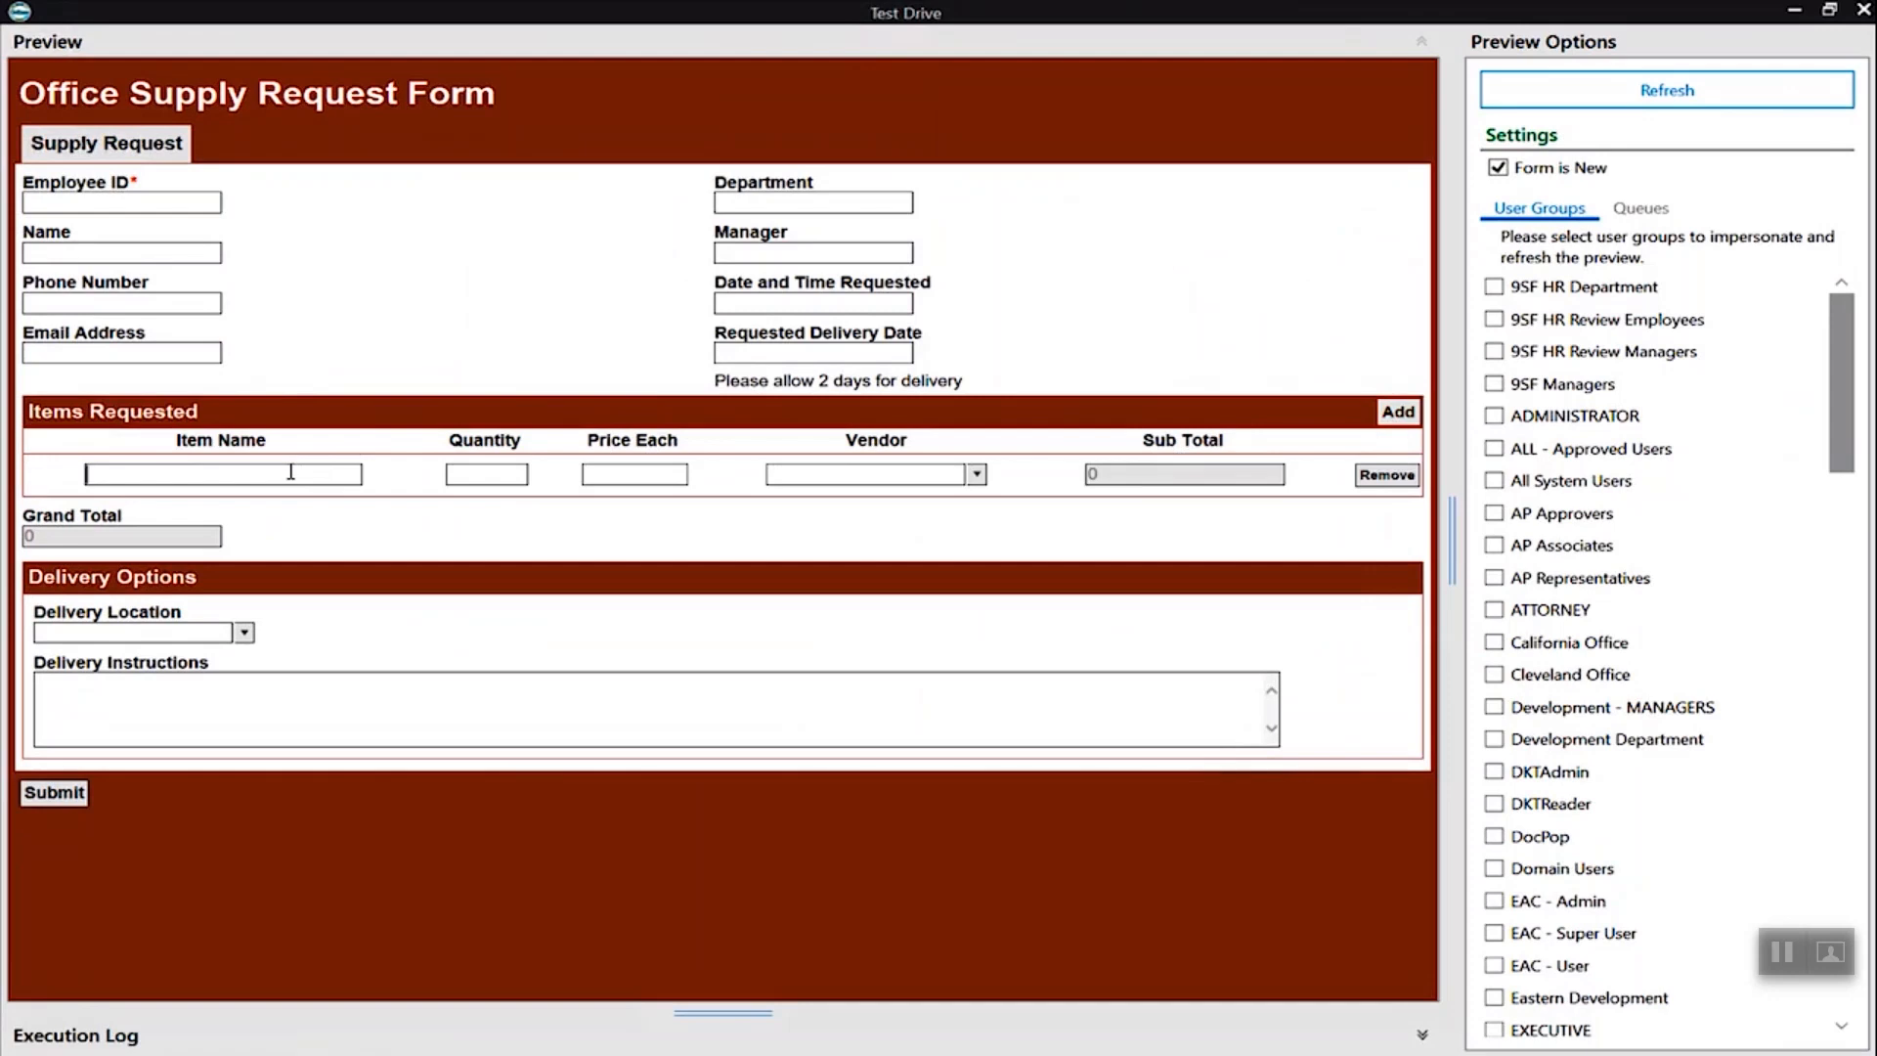
{"action": "type", "text": "pencils"}
{"action": "key", "text": "Tab"}
{"action": "type", "text": "100"}
{"action": "key", "text": "Tab"}
{"action": "type", "text": ".50"}
{"action": "key", "text": "Tab"}
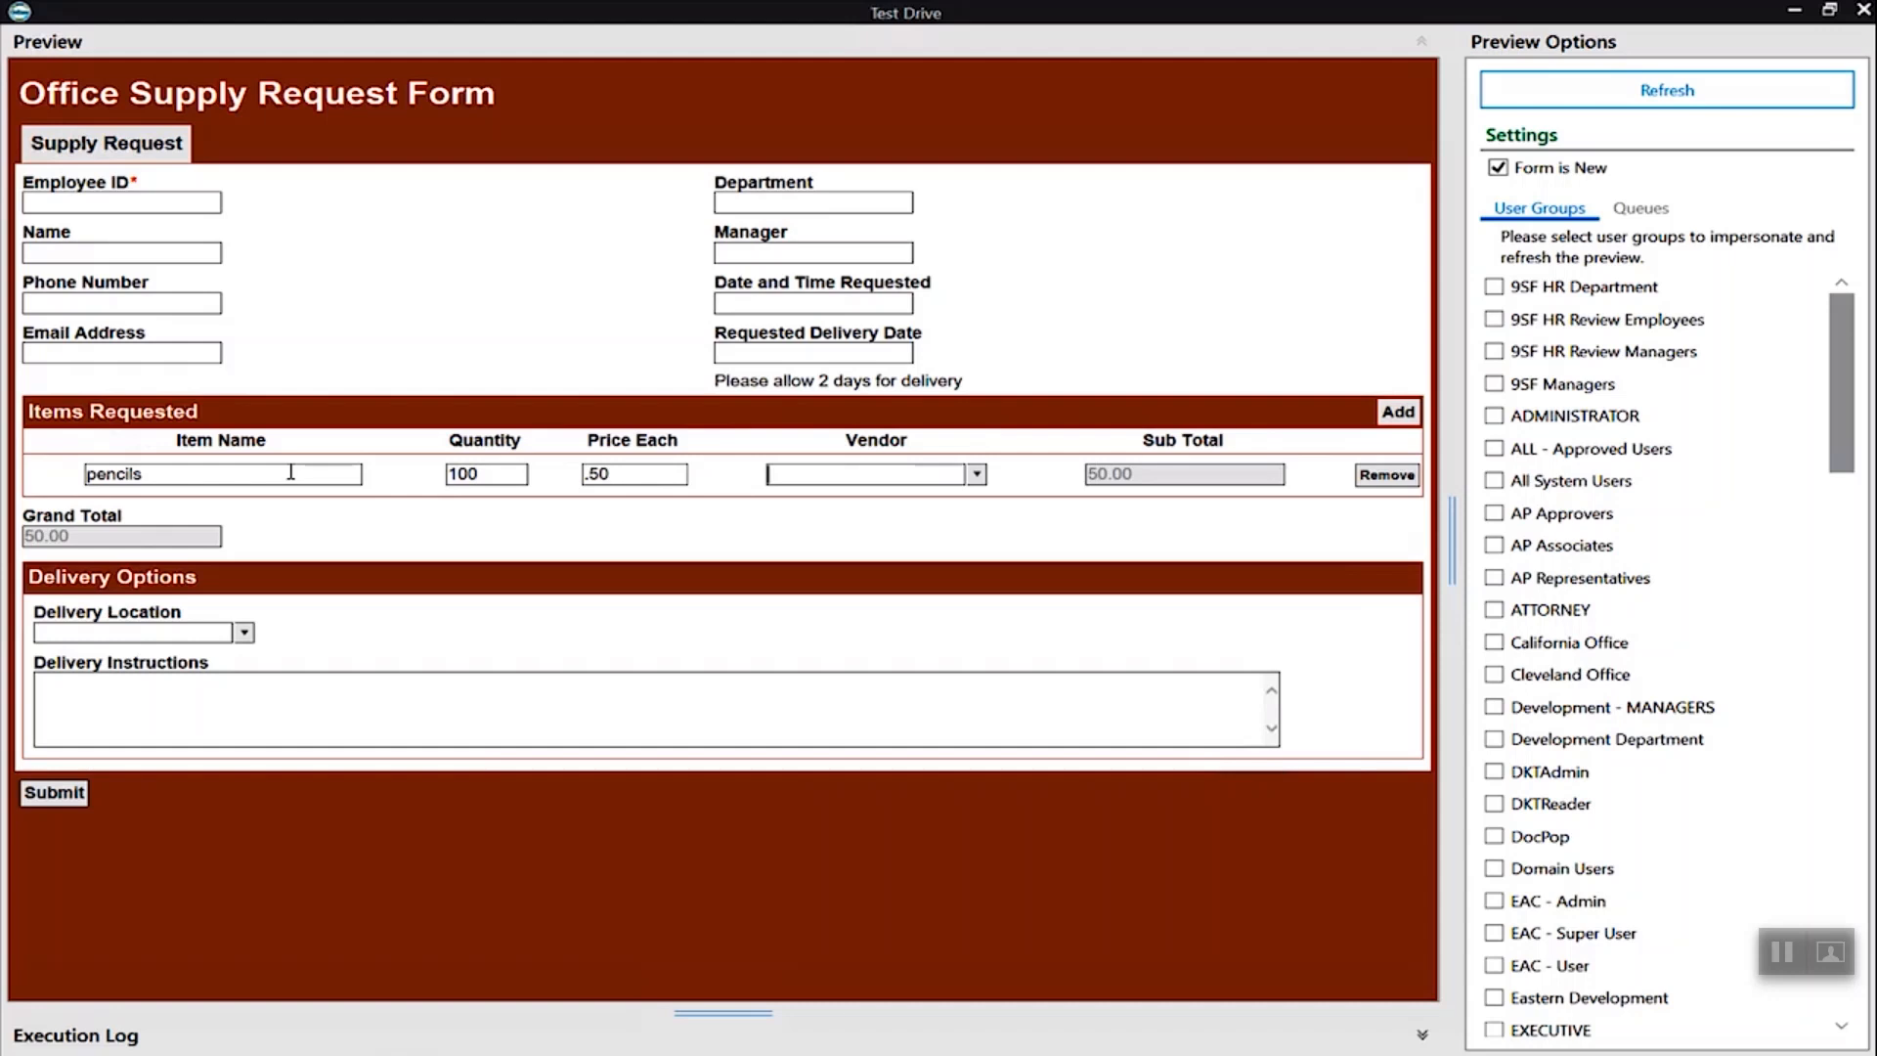
- Add a second item row with markers, quantity 20 and price .75
{"action": "left_click", "coordinate": [1398, 411]}
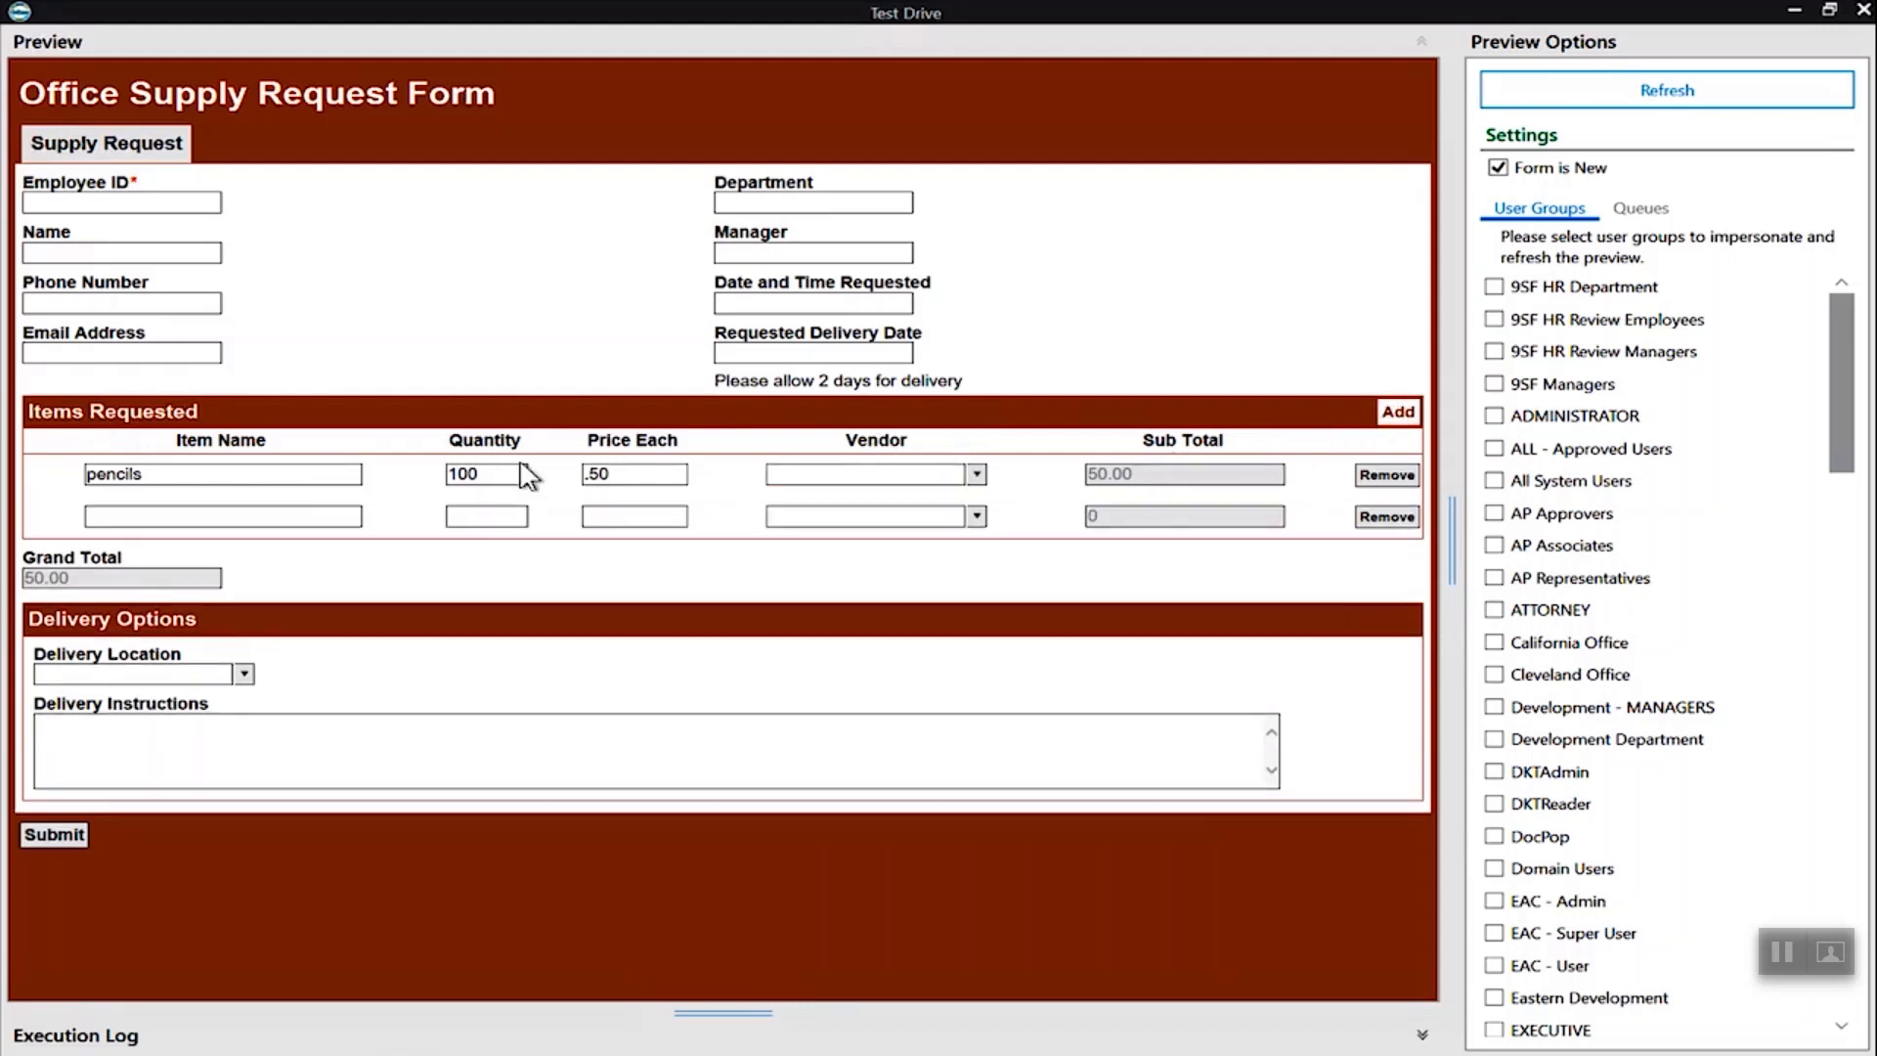
{"action": "left_click", "coordinate": [293, 516]}
{"action": "type", "text": "markers"}
{"action": "key", "text": "Tab"}
{"action": "type", "text": "20"}
{"action": "key", "text": "Tab"}
{"action": "type", "text": "."}
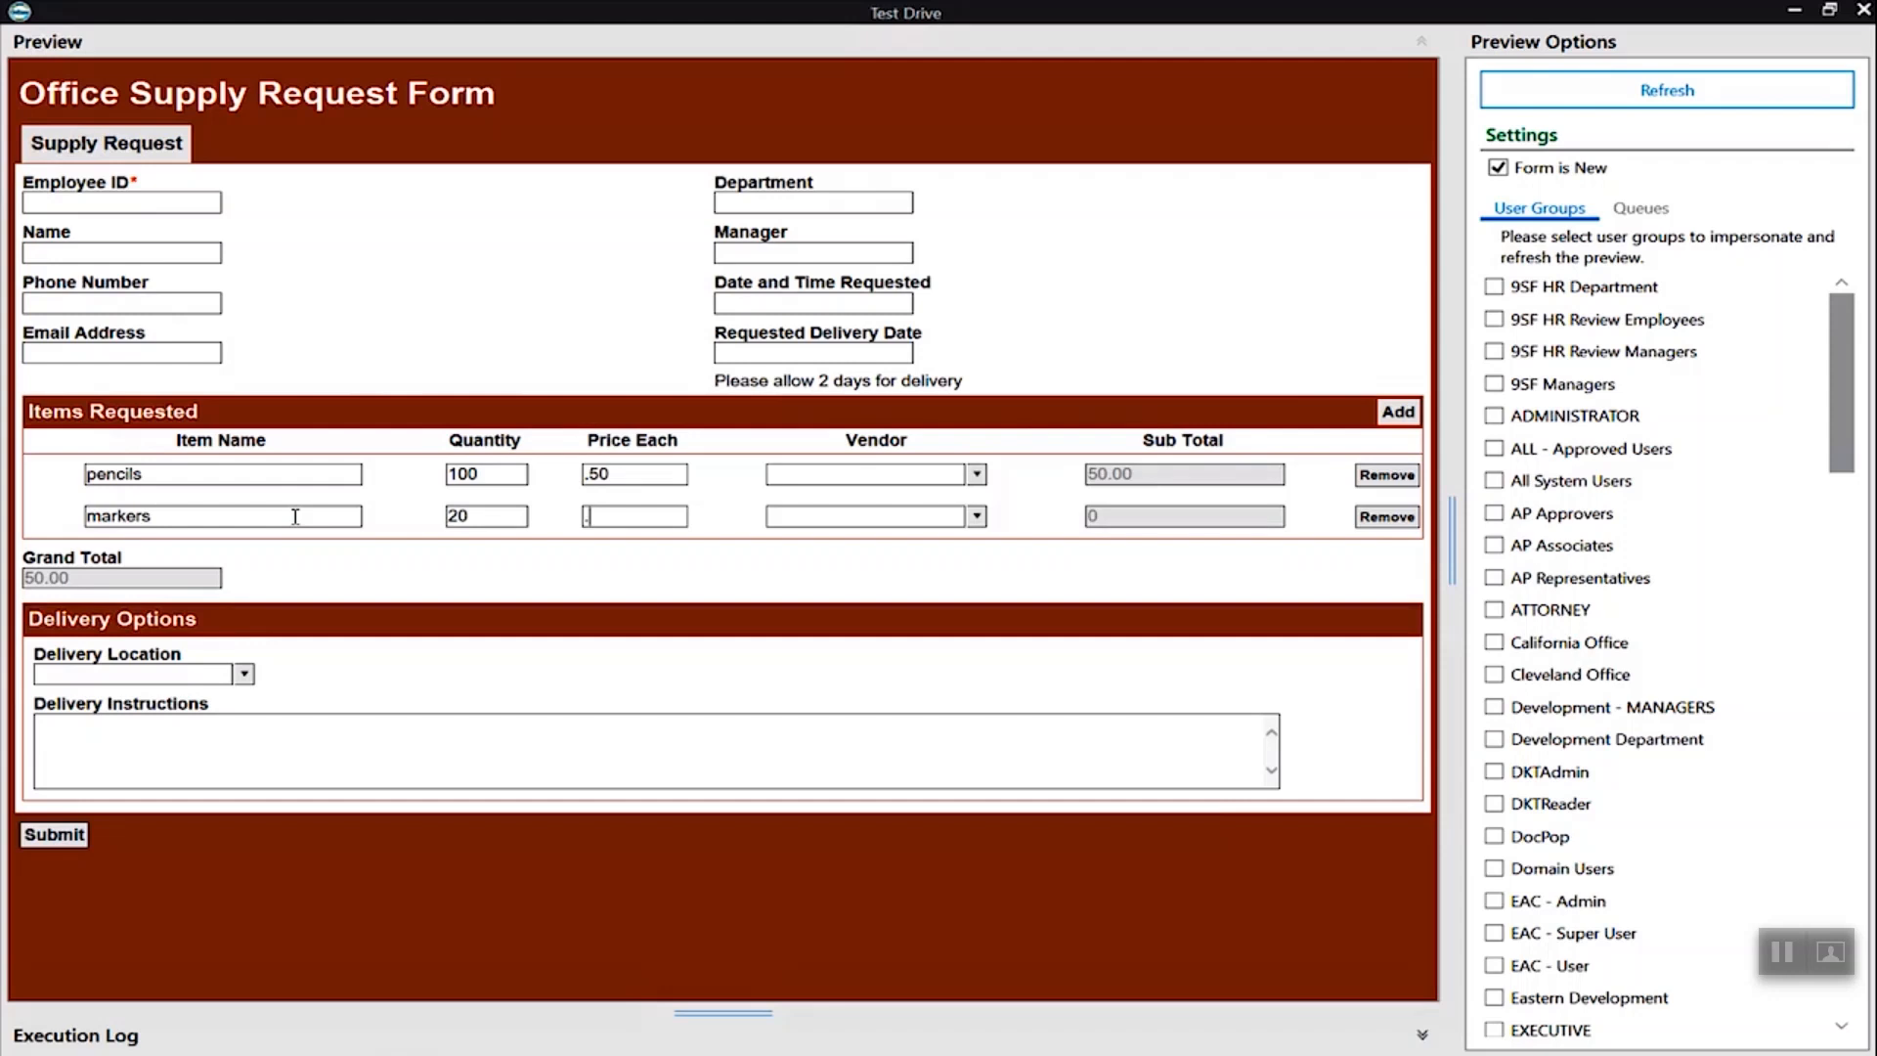
{"action": "type", "text": "75"}
{"action": "key", "text": "Tab"}
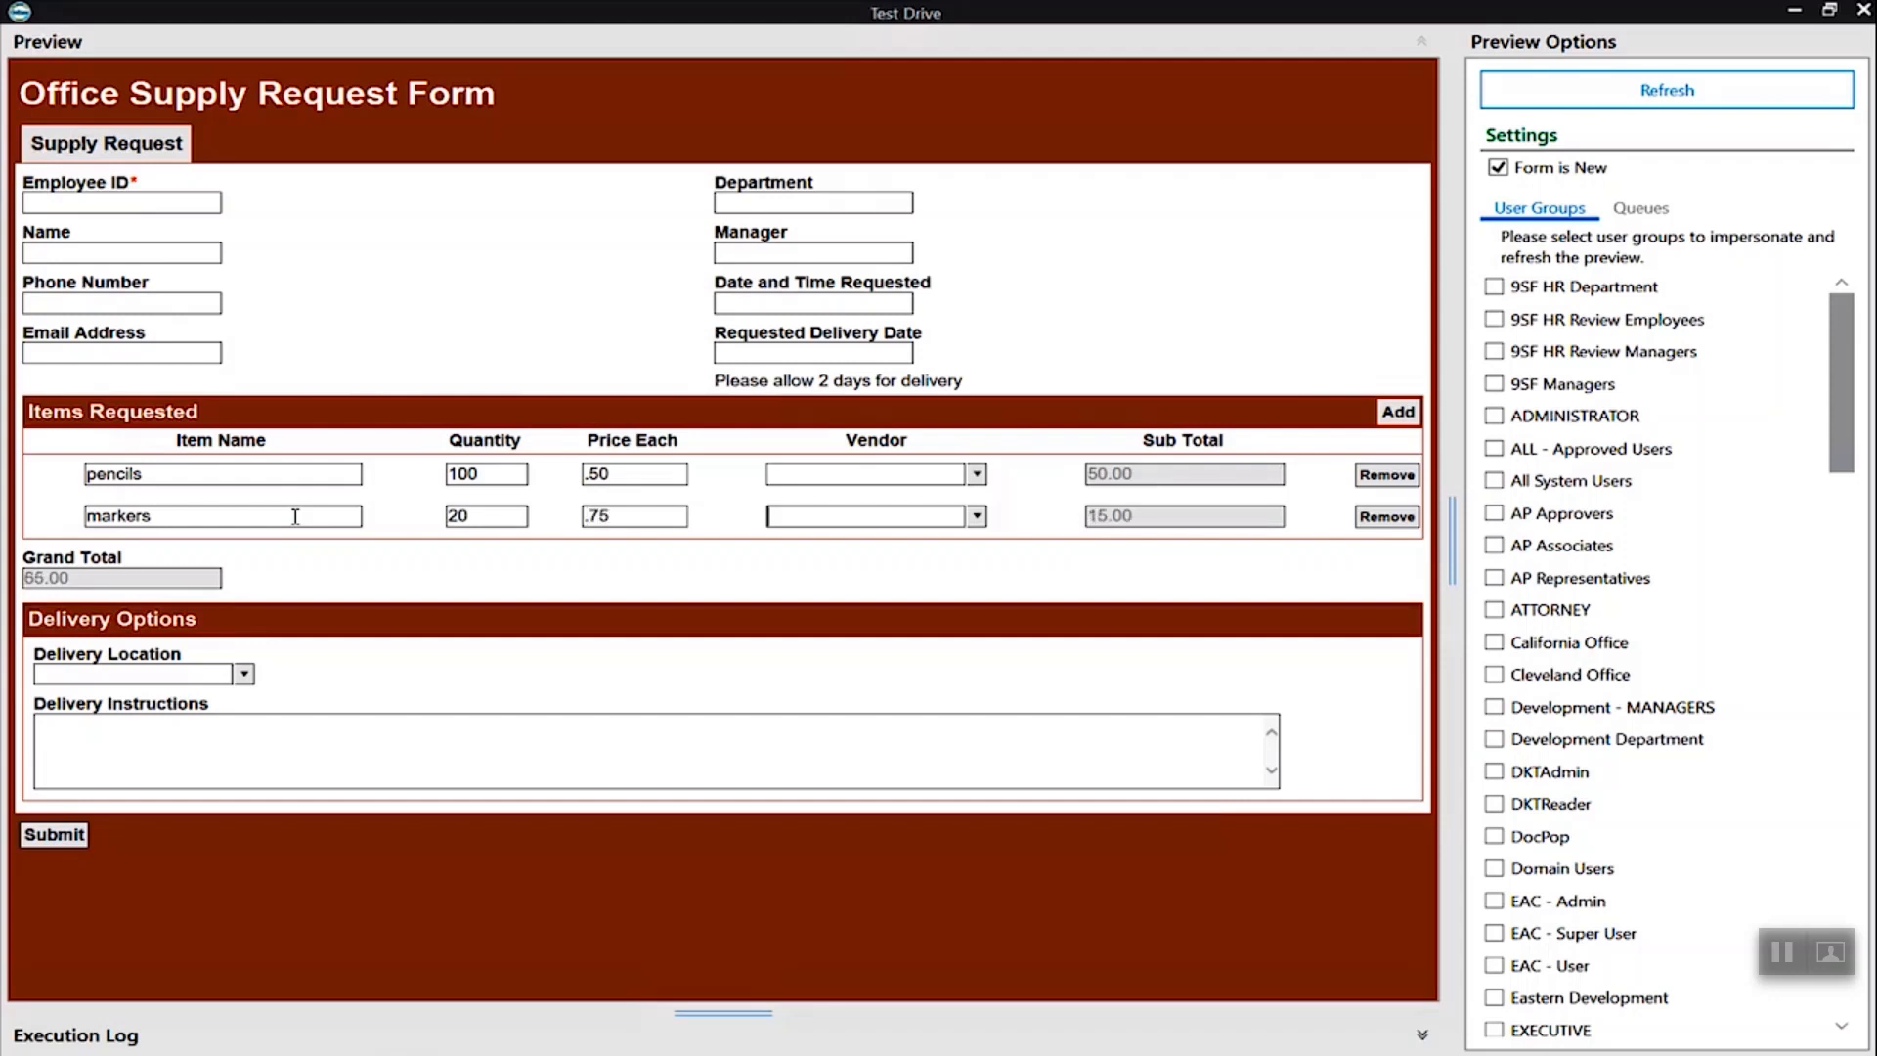